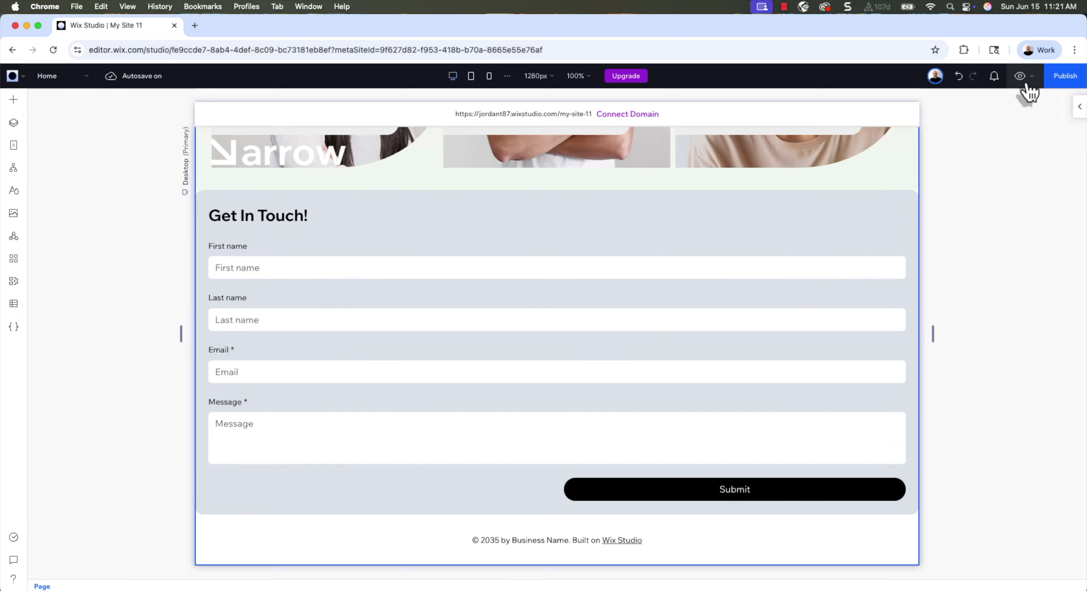
Preview the site and look through its sections, from the contact form up to About Us and down to Our Services.
click(1021, 76)
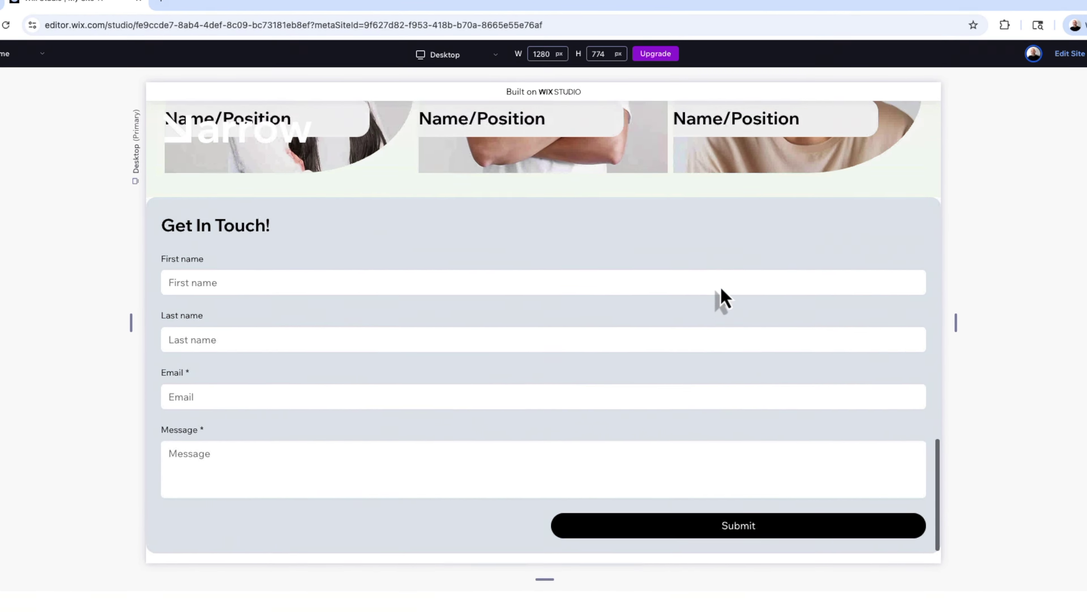
scroll(723, 300, up, 15)
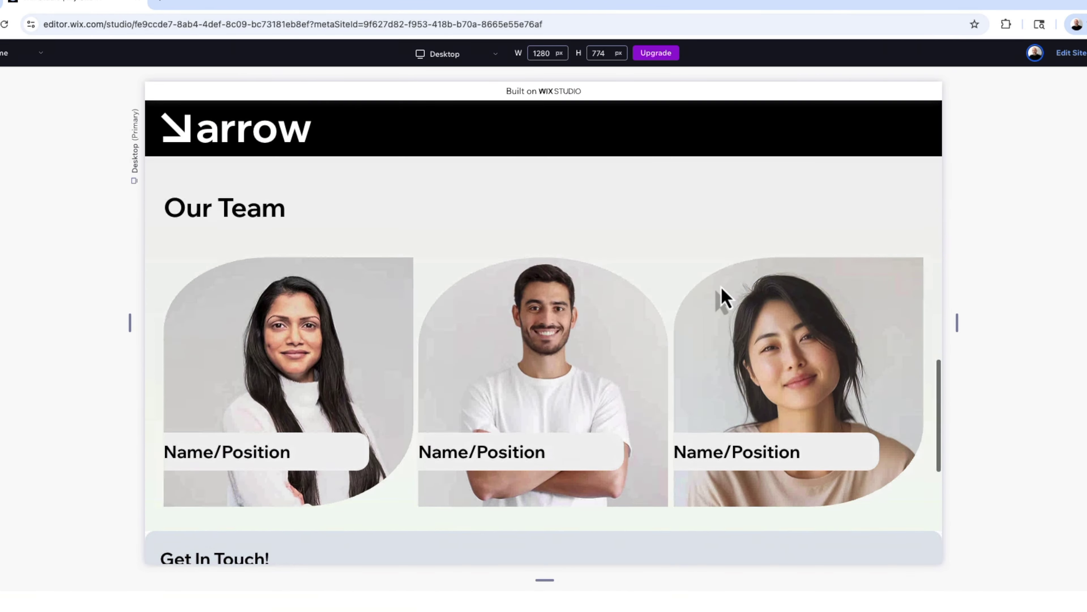
scroll(723, 299, up, 6)
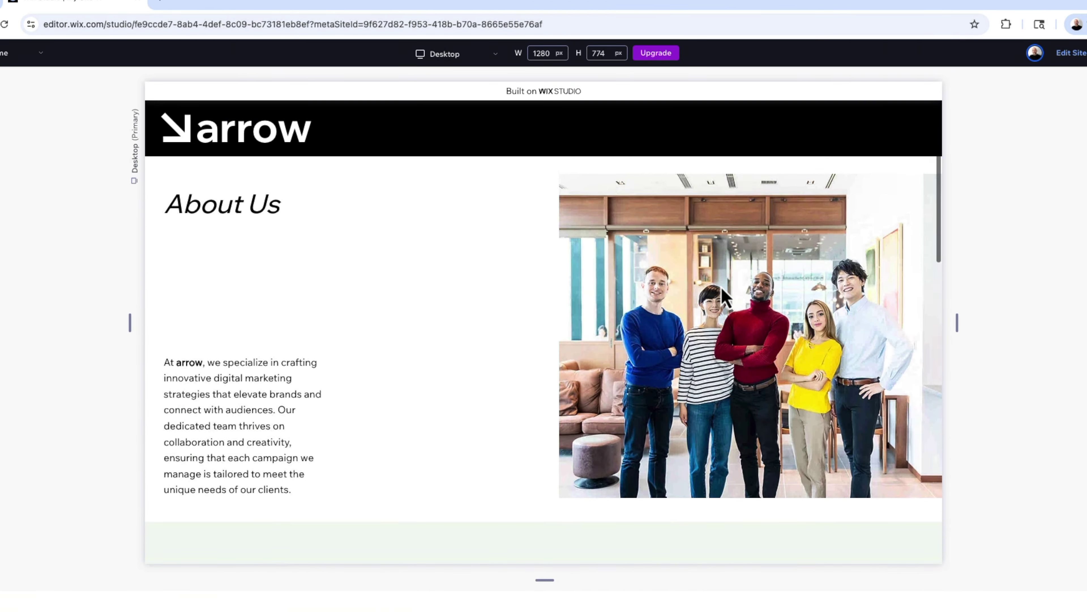
scroll(722, 300, down, 10)
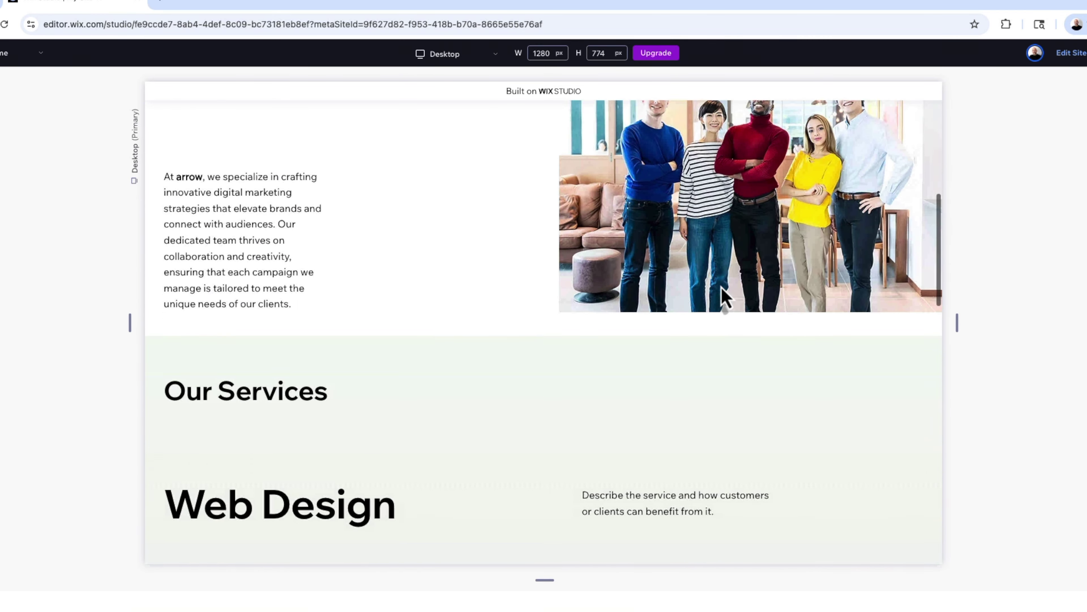
scroll(722, 300, down, 10)
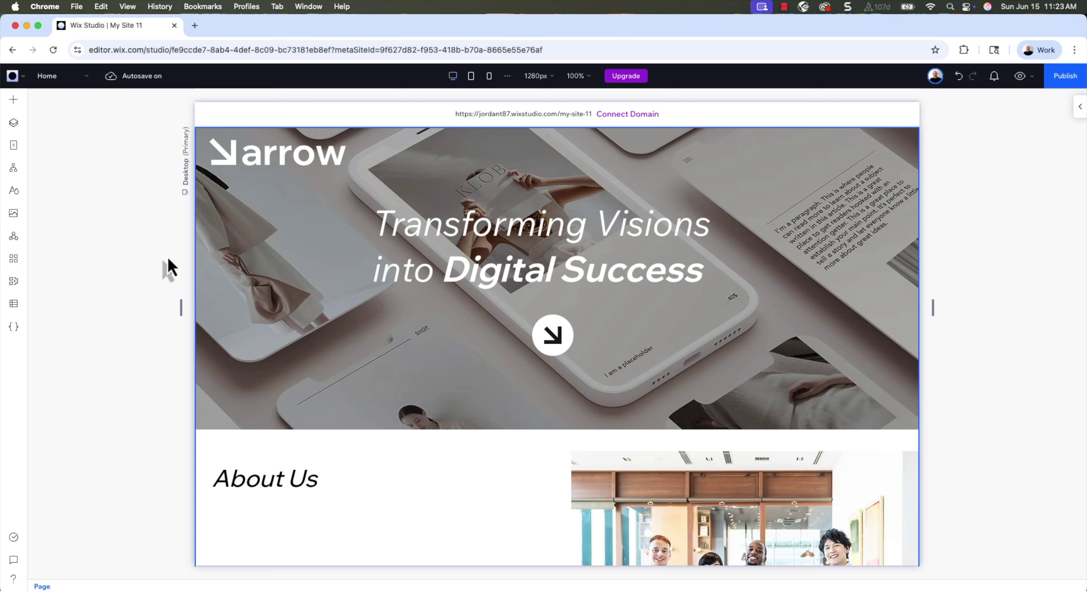
Enable an anchor on the About Us section of the Home page and name it About Us.
click(14, 123)
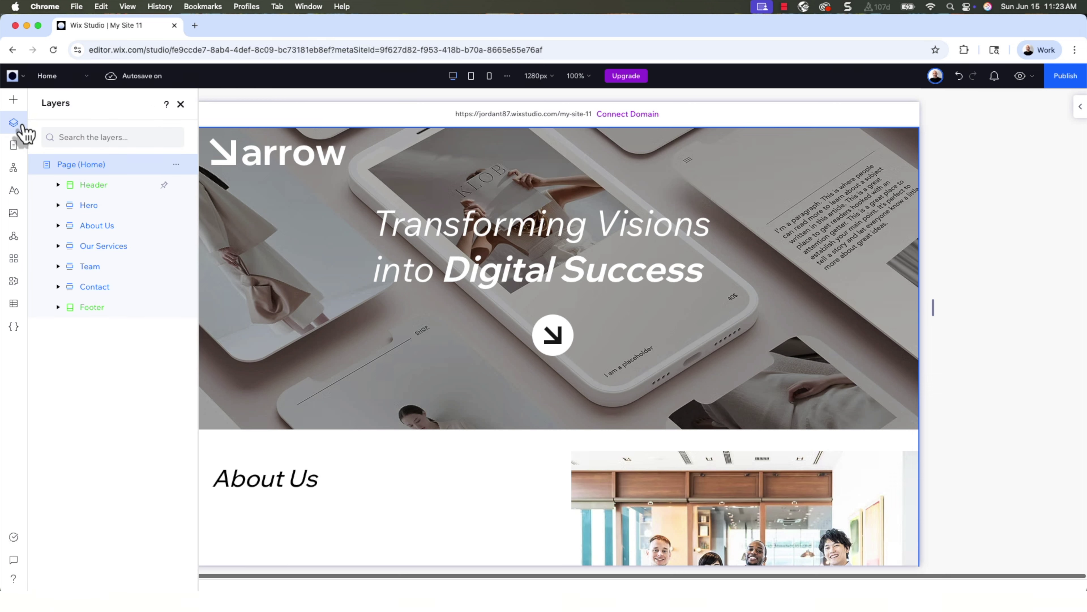
click(103, 231)
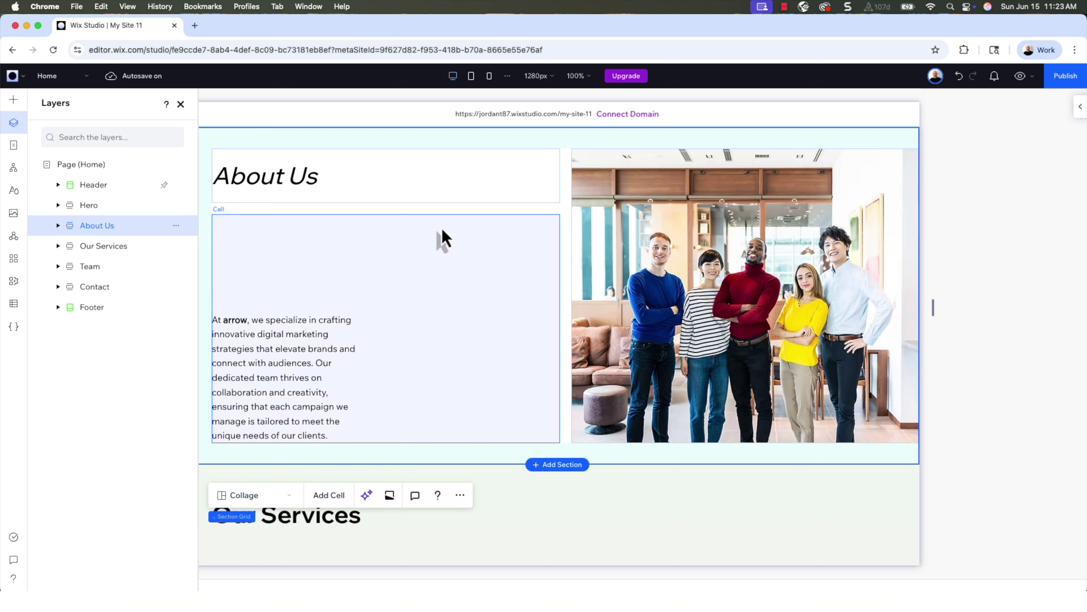
click(1079, 111)
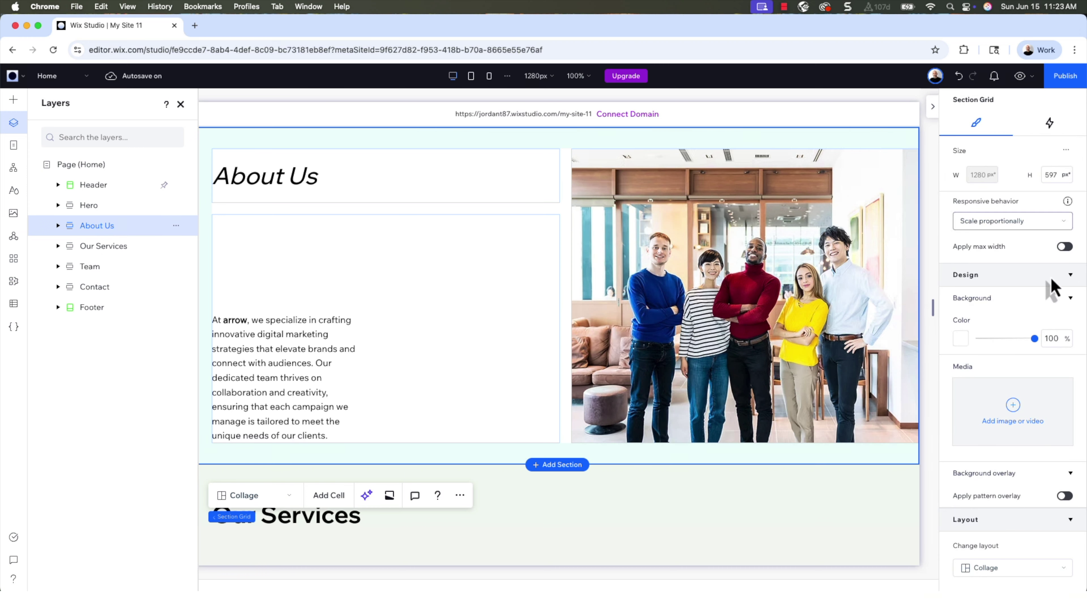
scroll(1048, 331, down, 10)
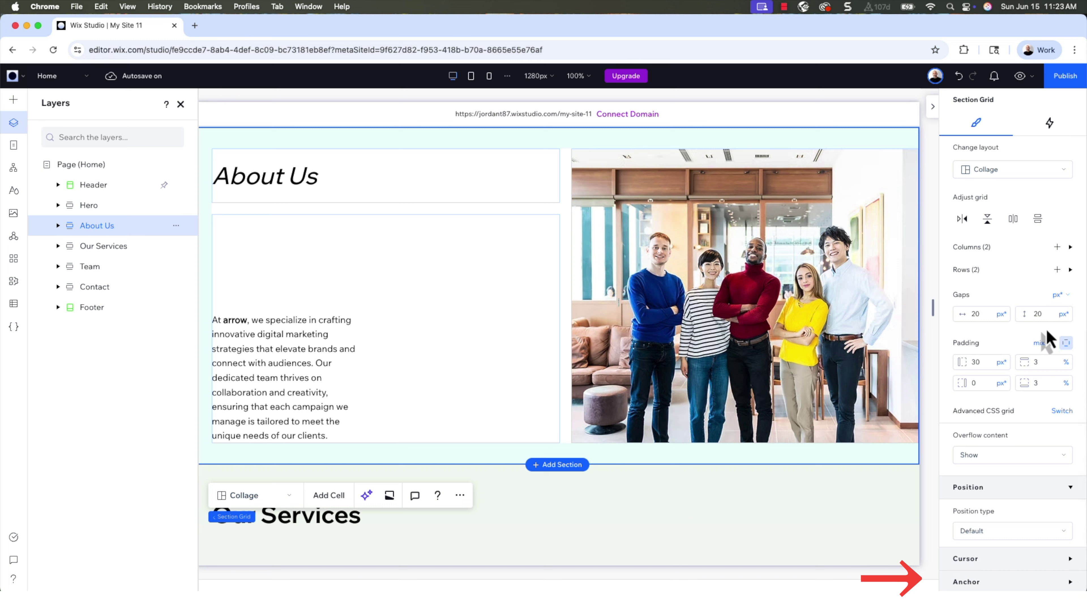
click(1070, 582)
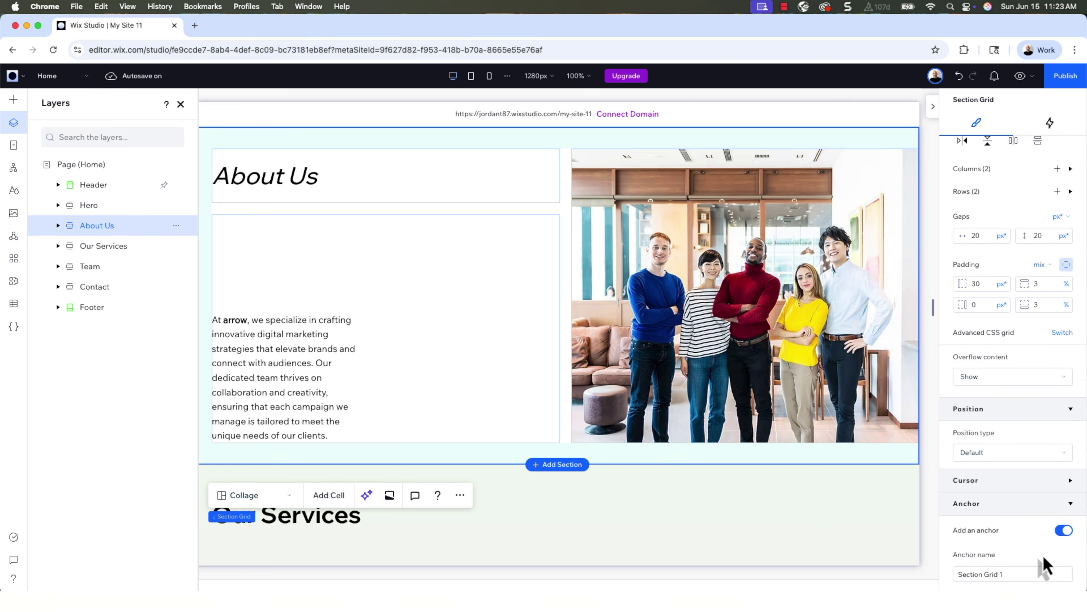
click(1016, 573)
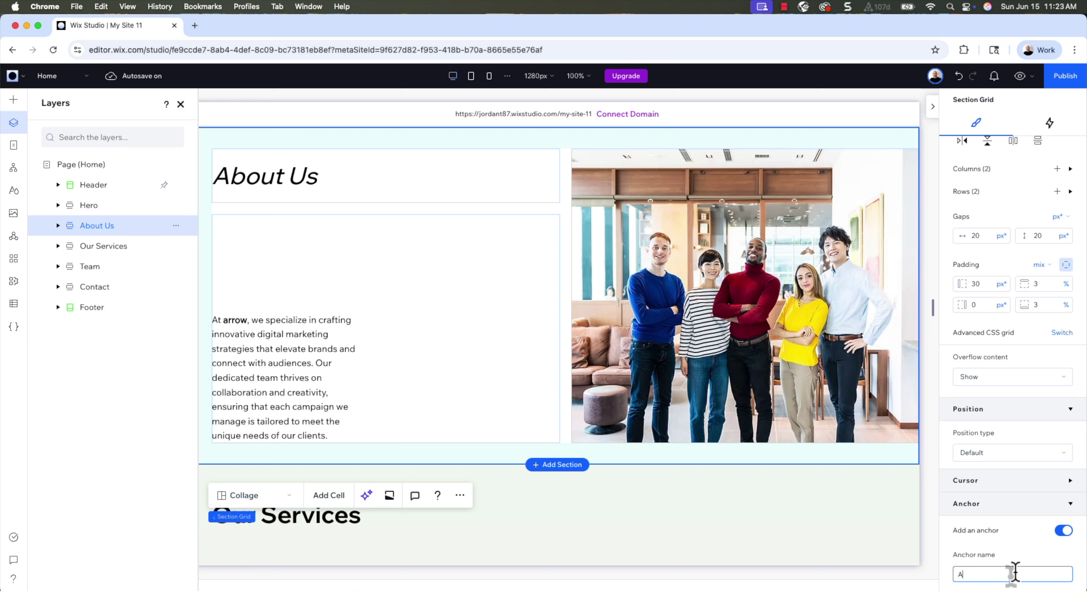
key(Return)
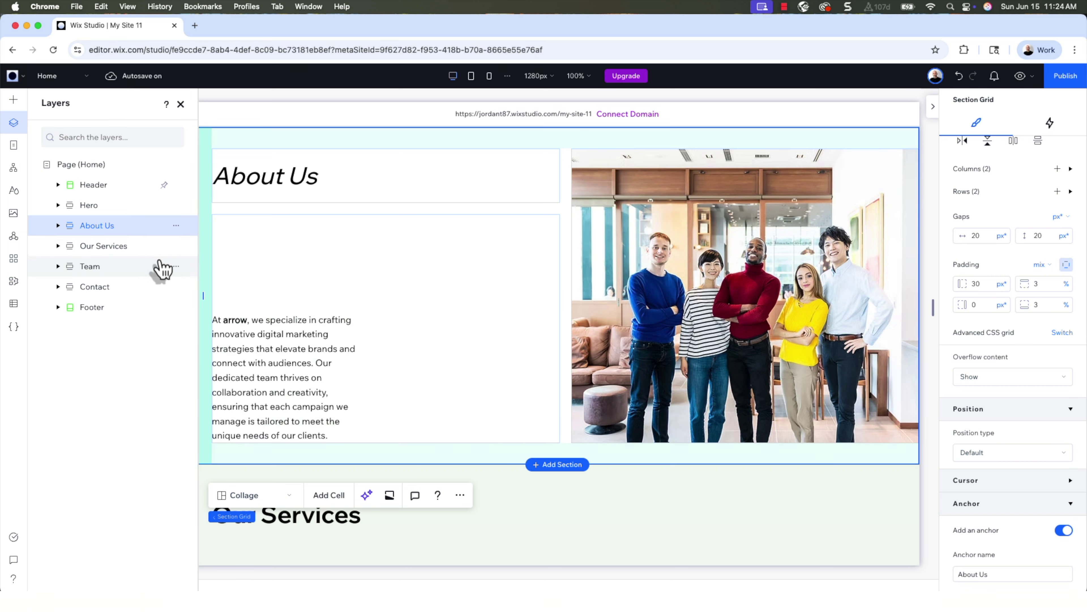
Add an anchor to the Our Services section and name it Services.
click(117, 256)
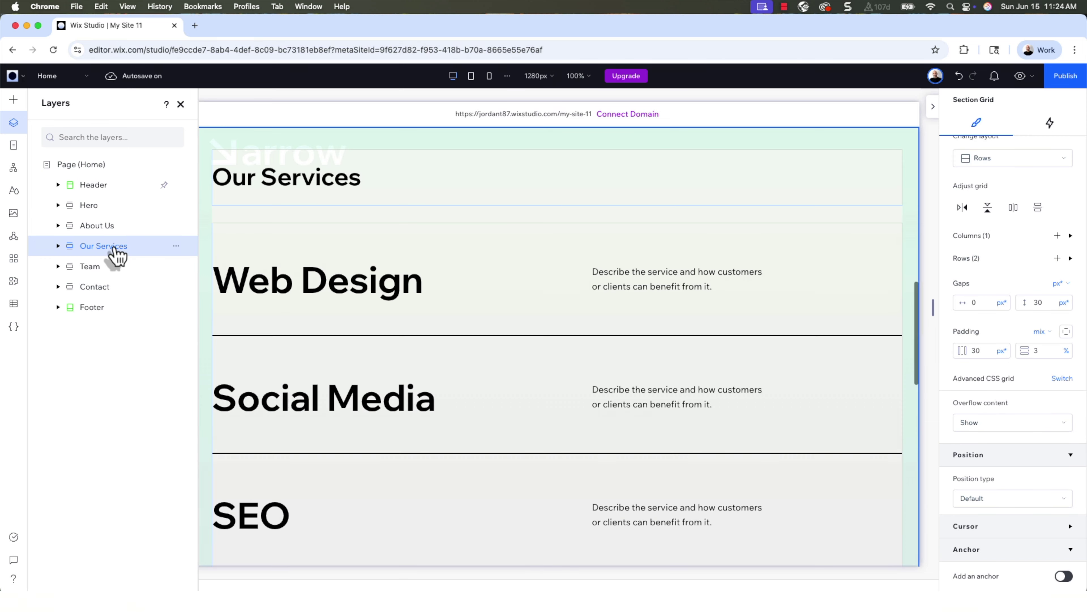
click(1065, 576)
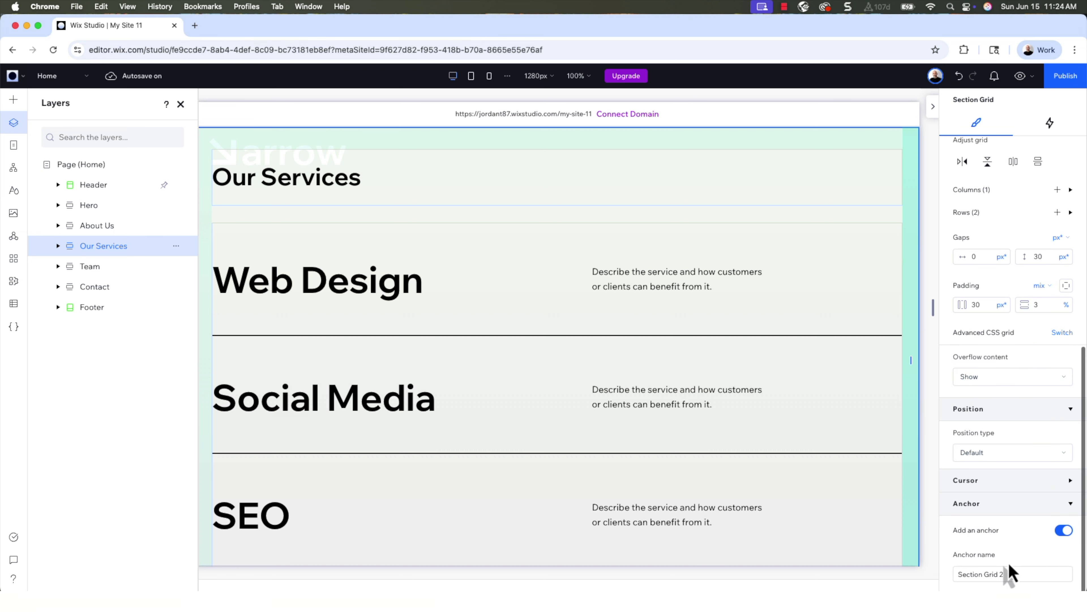
click(997, 574)
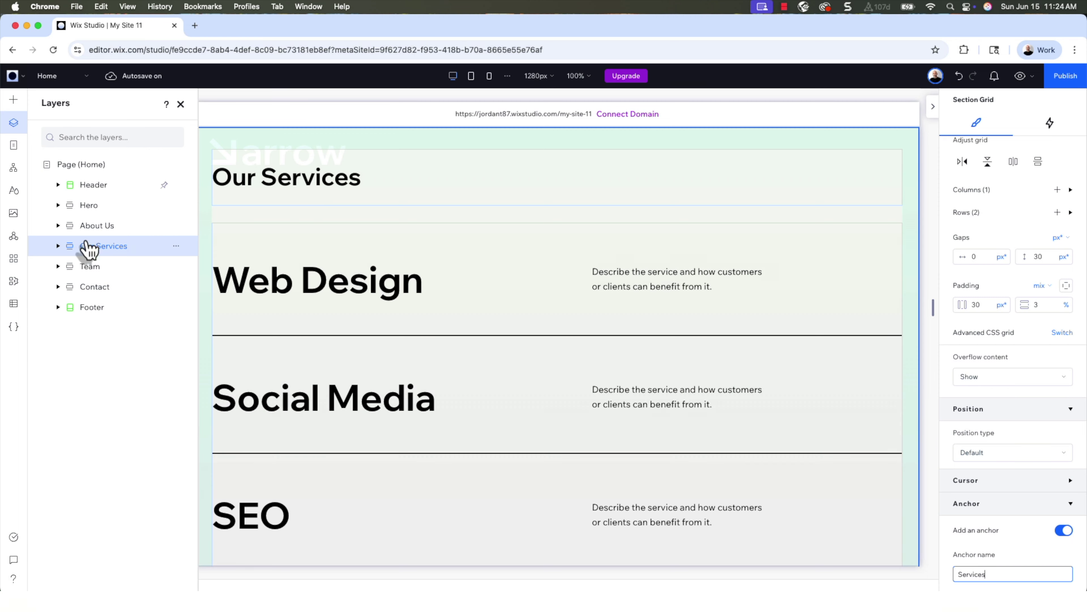
Add an anchor to the Team section and name it Team.
click(81, 267)
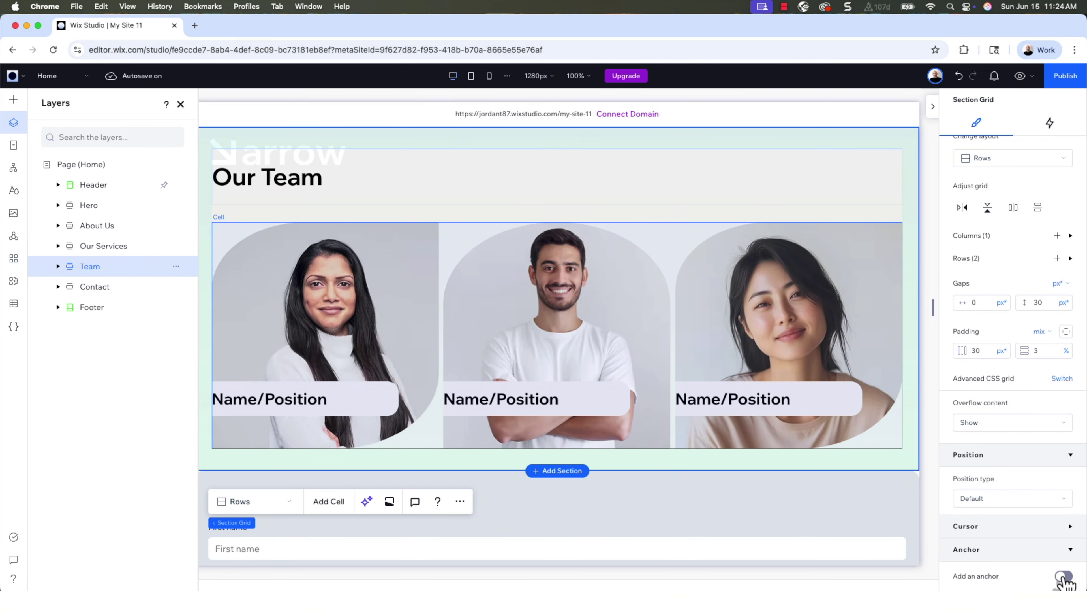
click(1065, 576)
click(1000, 574)
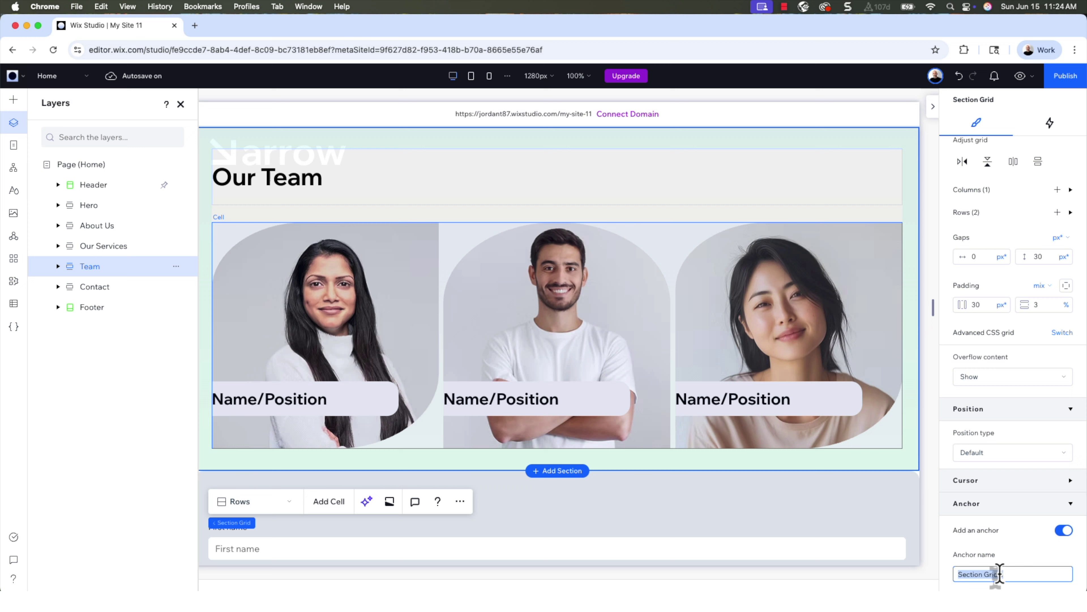
text(Seam)
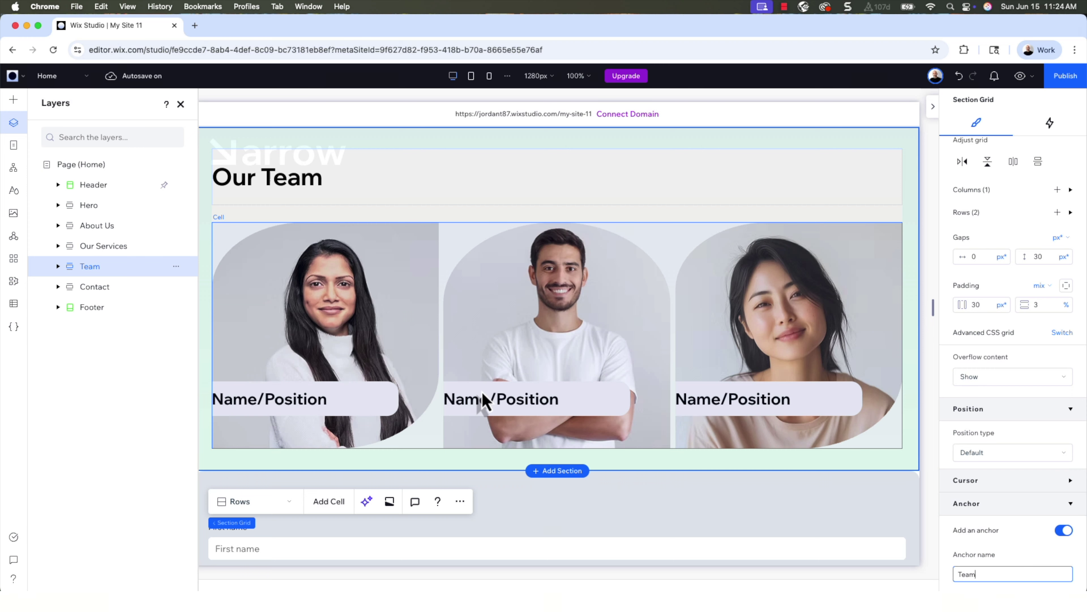
Add an anchor to the Contact section and name it Contact.
click(98, 288)
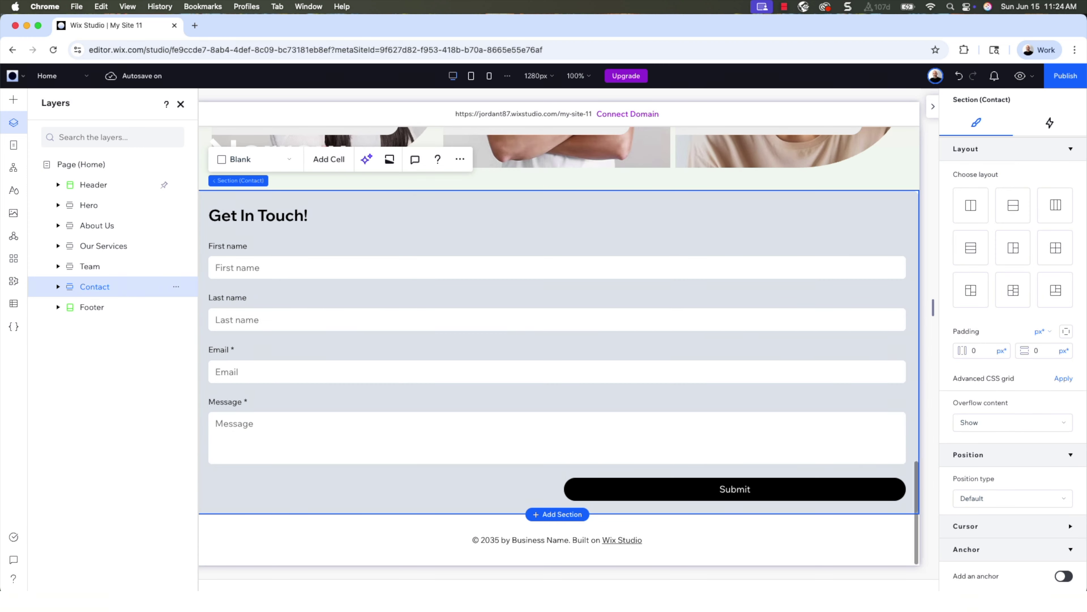
click(1065, 576)
click(1026, 574)
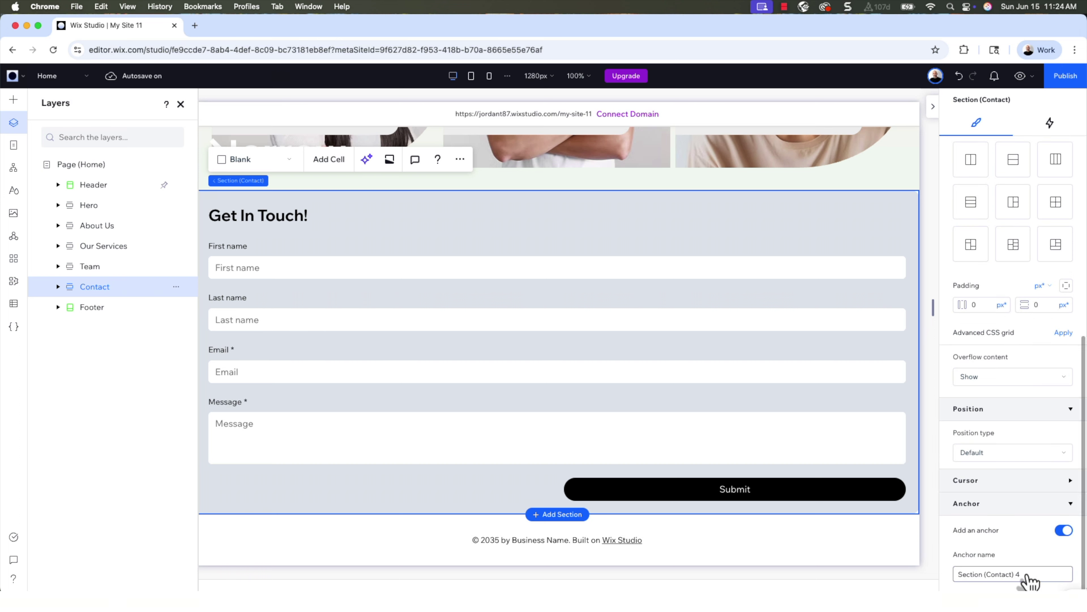
text(Contact)
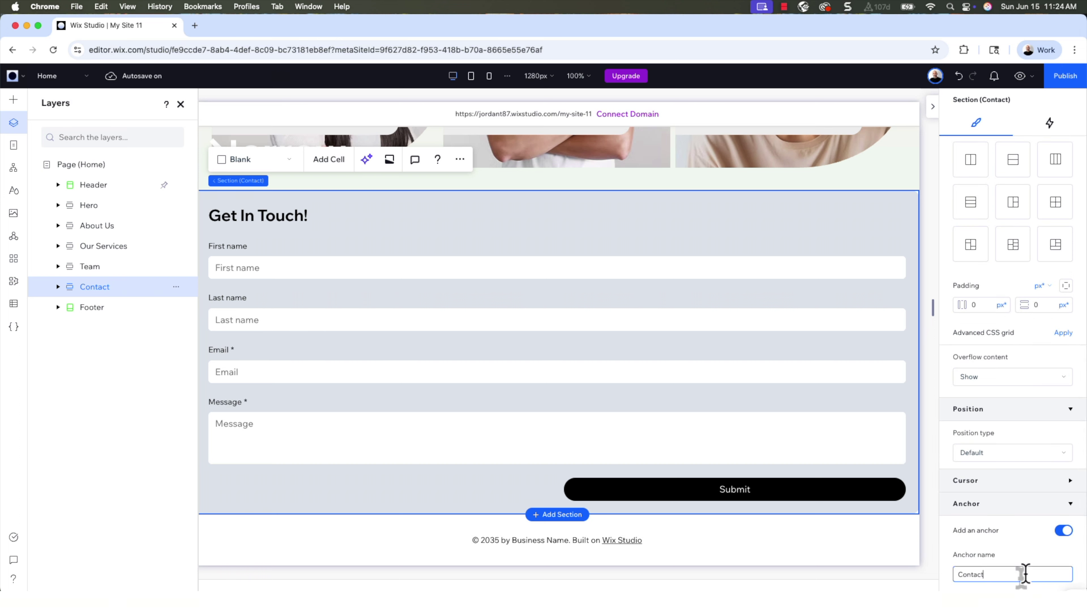
key(Return)
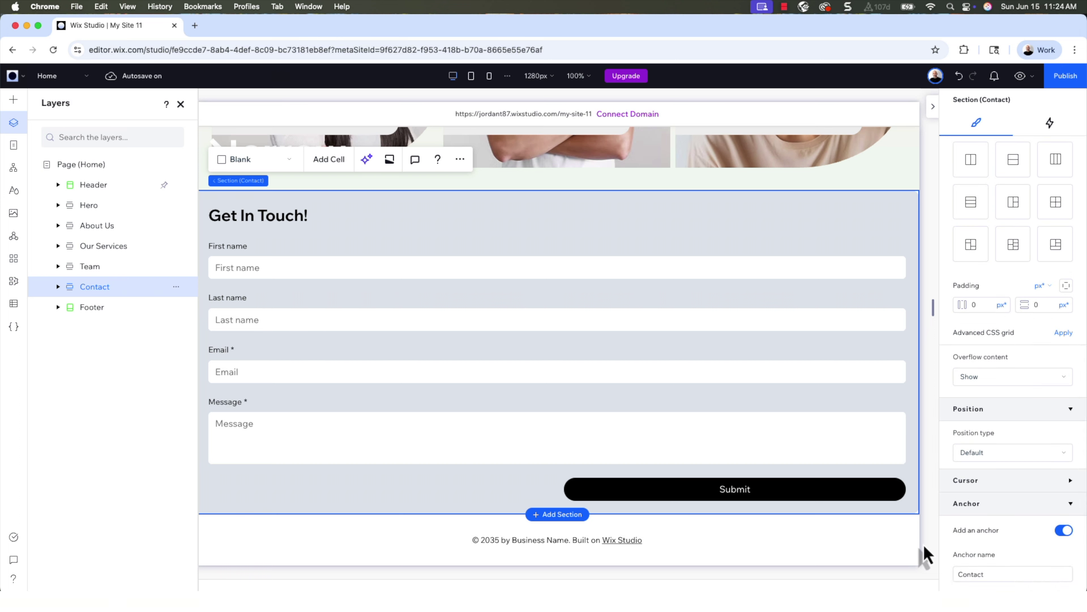
Insert the underlined text-only horizontal menu into the page header, opposite the arrow logo, at about X 1087 px.
scroll(852, 515, up, 15)
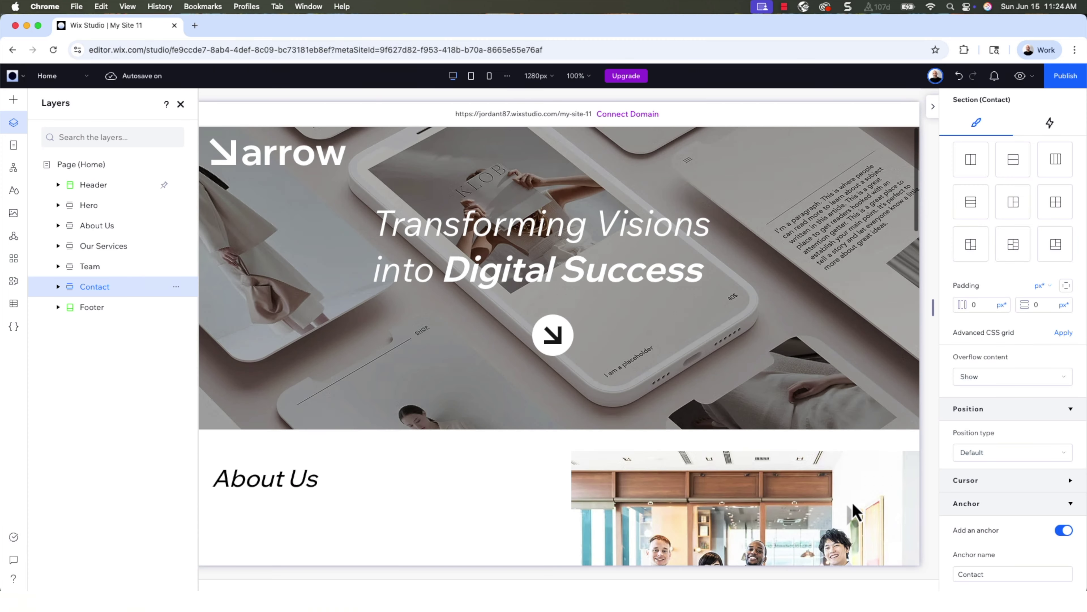
click(14, 101)
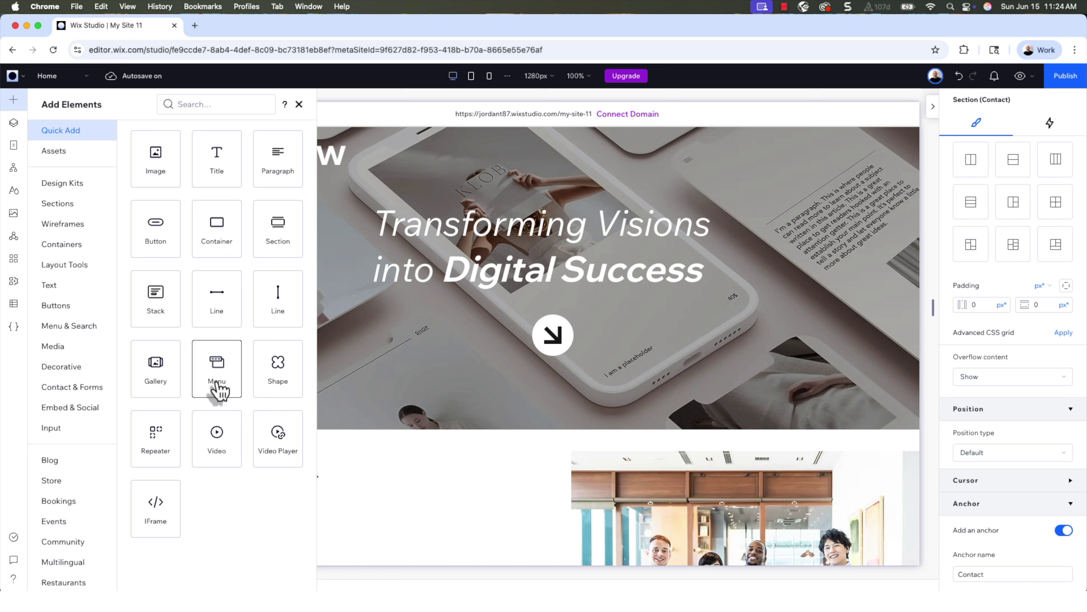
click(80, 332)
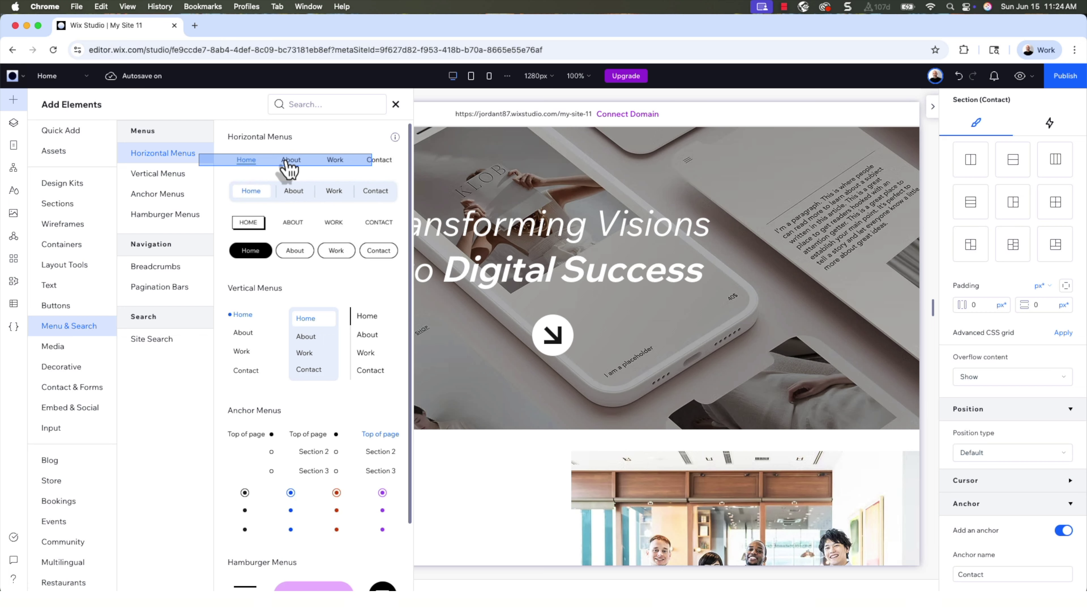
drag(289, 169, 772, 166)
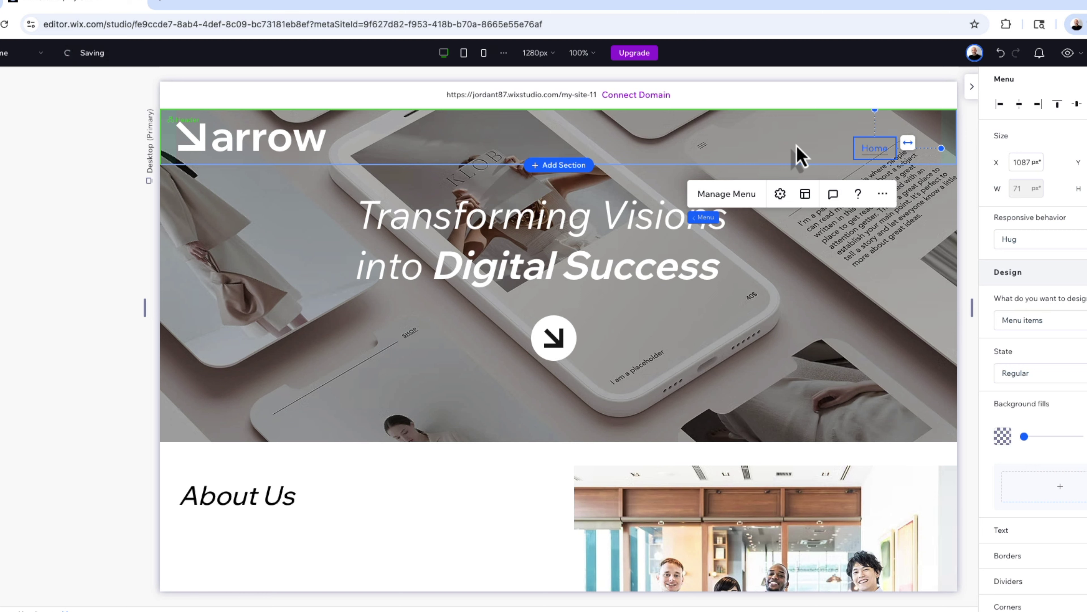
scroll(870, 149, right, 1)
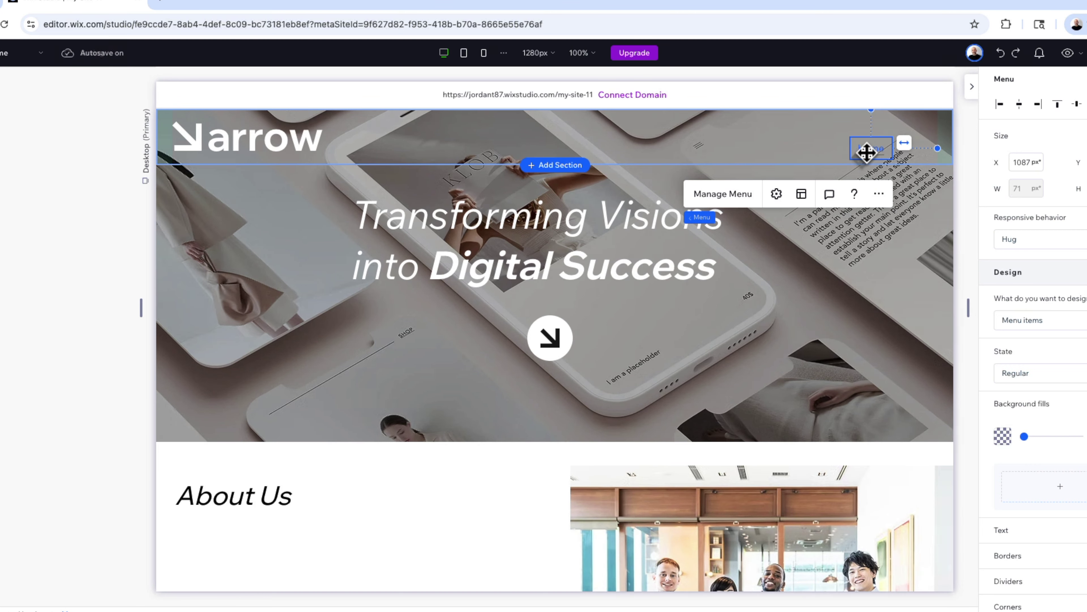
Add an item named About to the header menu, linked to the About Us anchor on the Home page.
click(724, 194)
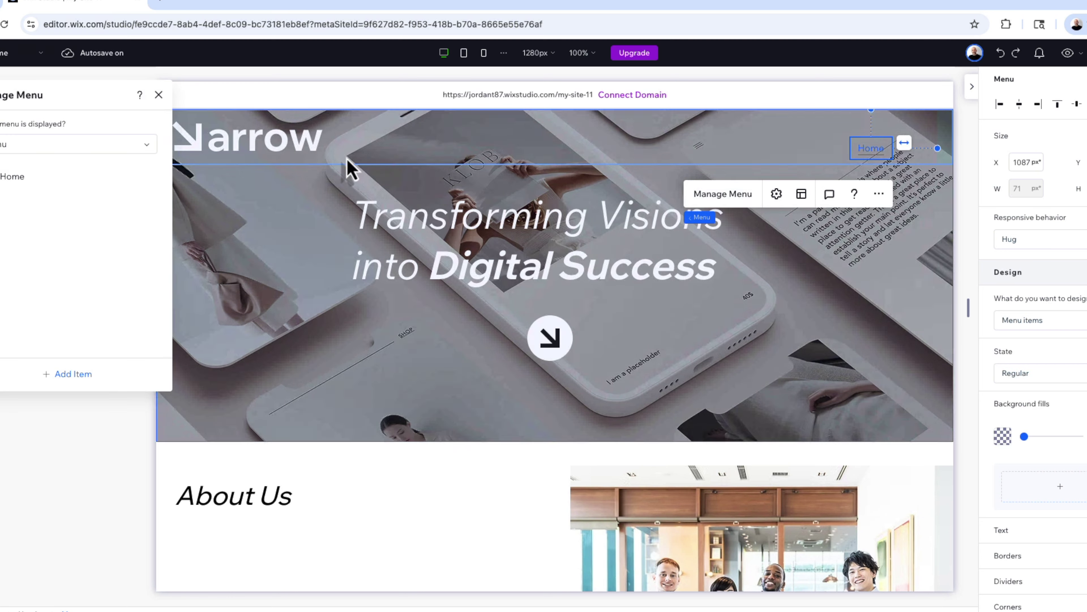
drag(3, 96, 412, 107)
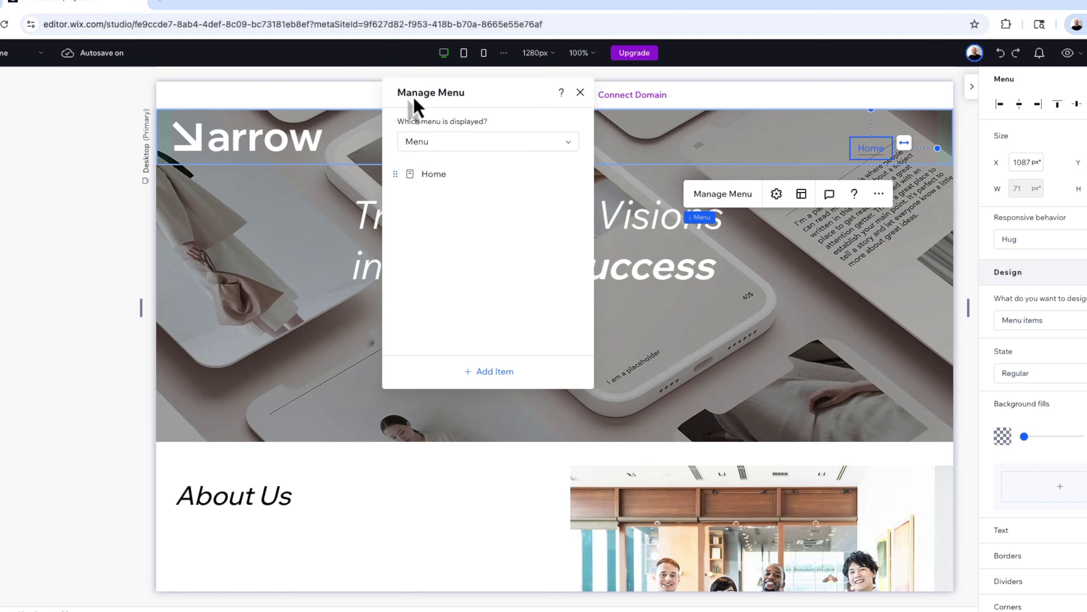
click(495, 372)
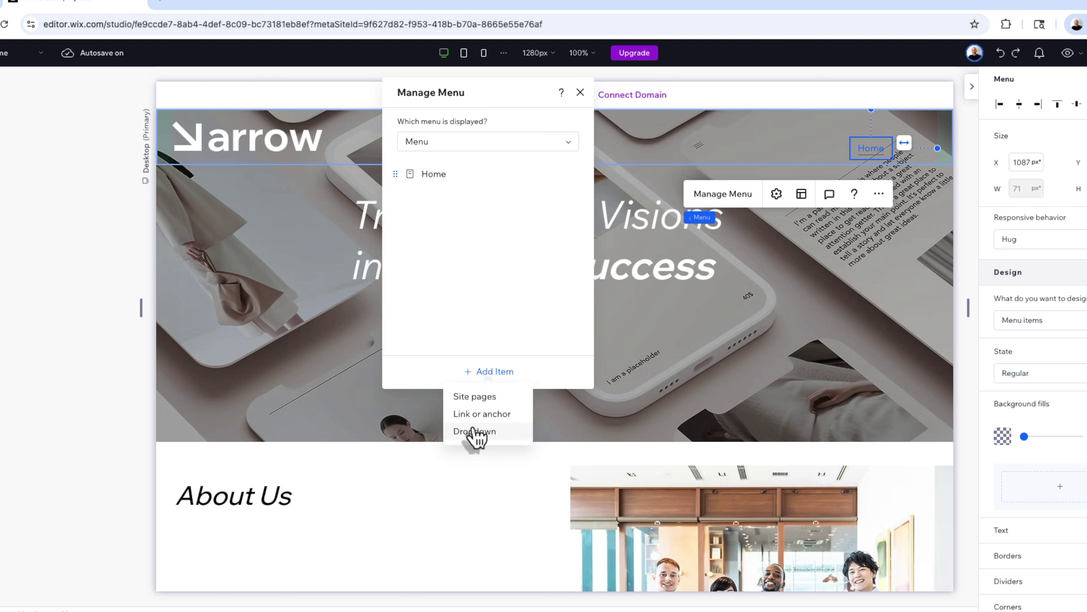
click(479, 419)
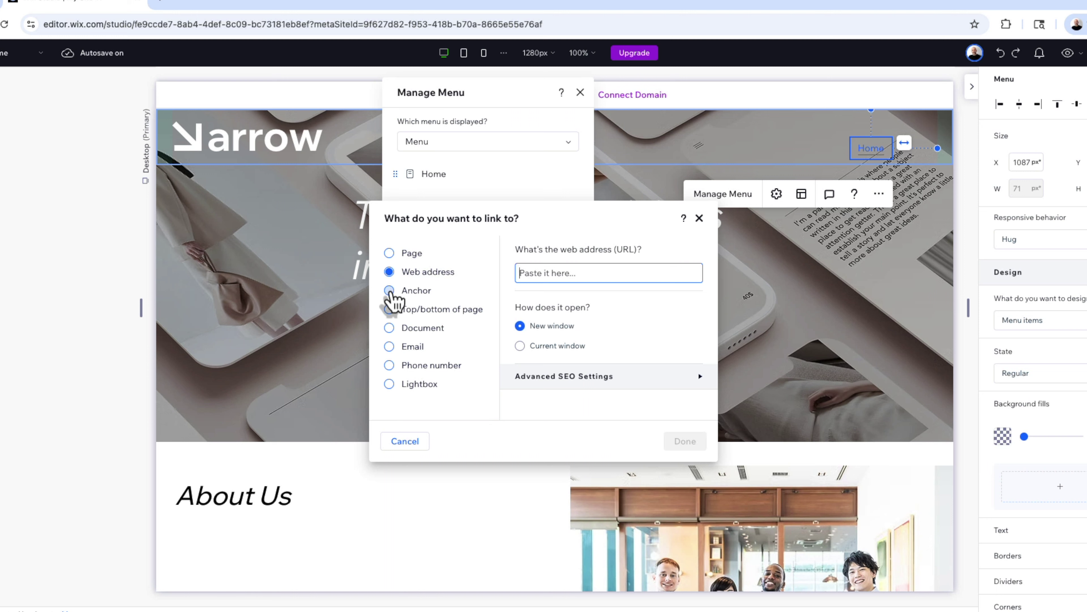
click(389, 291)
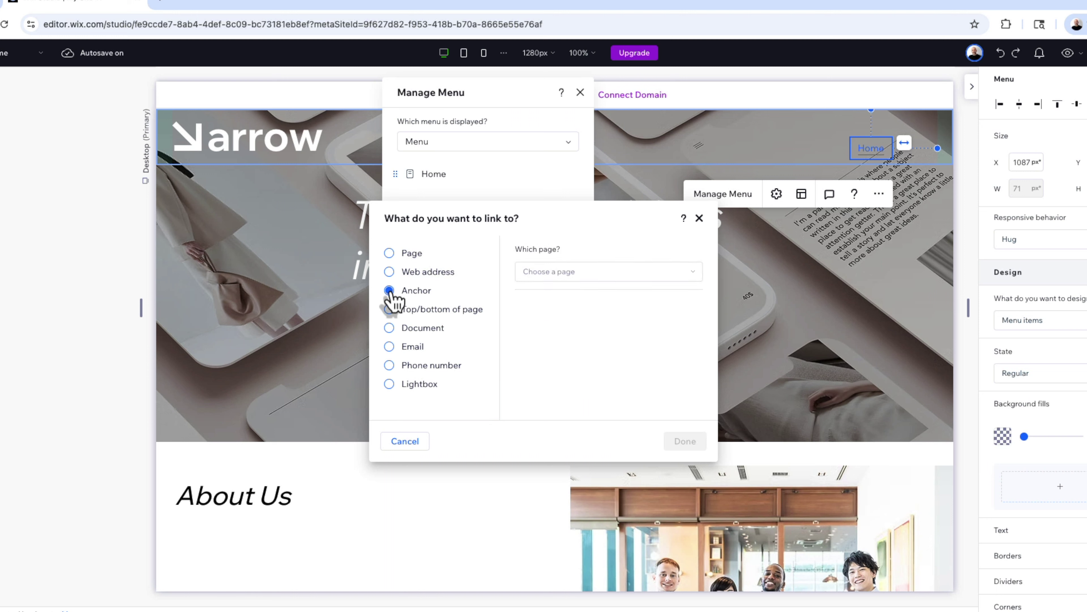
click(572, 275)
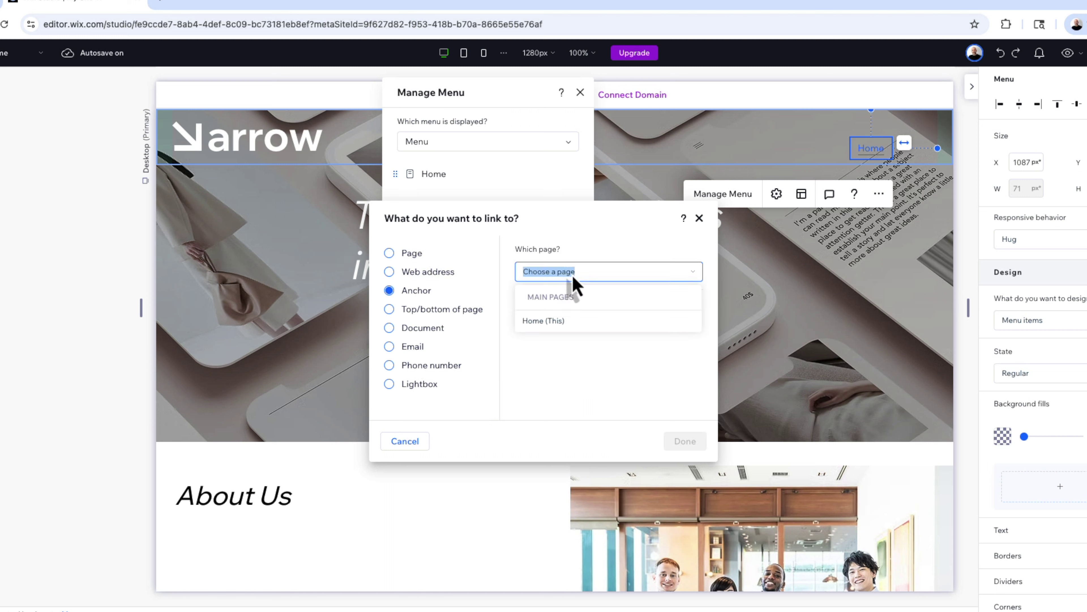
click(552, 321)
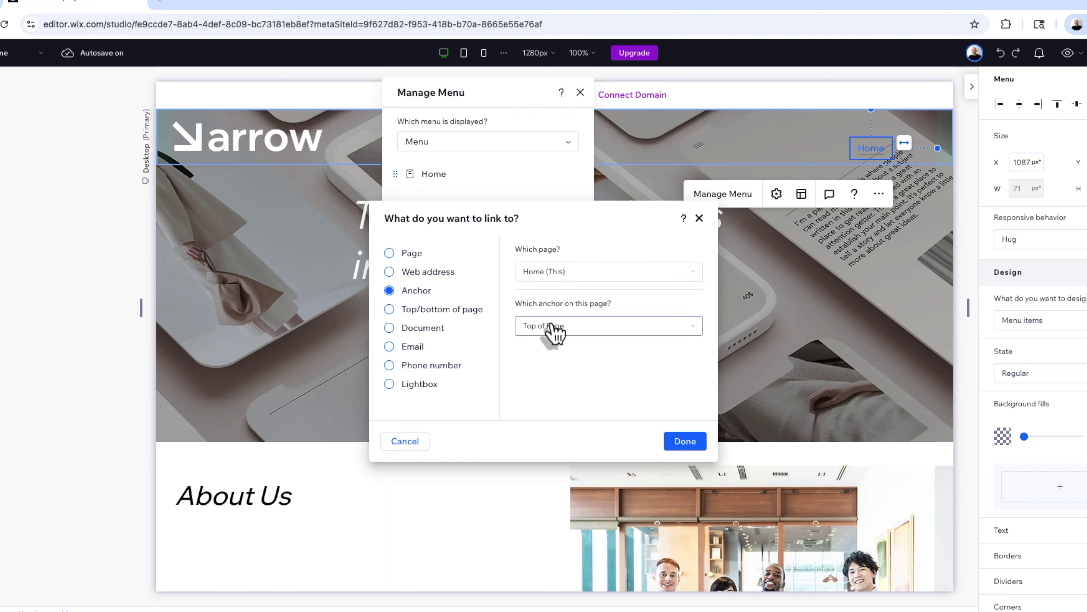
click(554, 326)
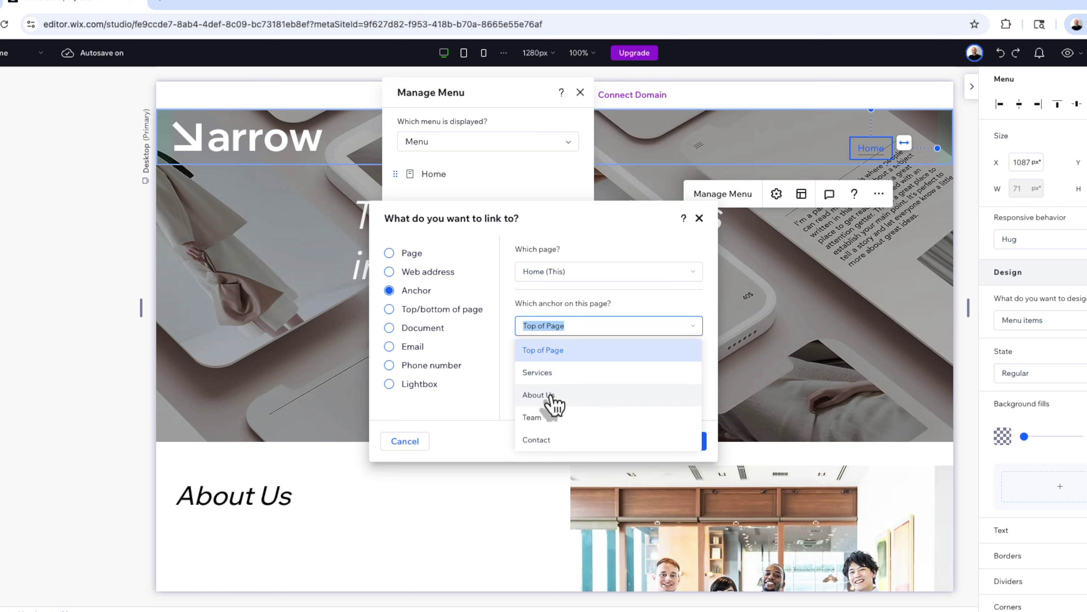
click(551, 395)
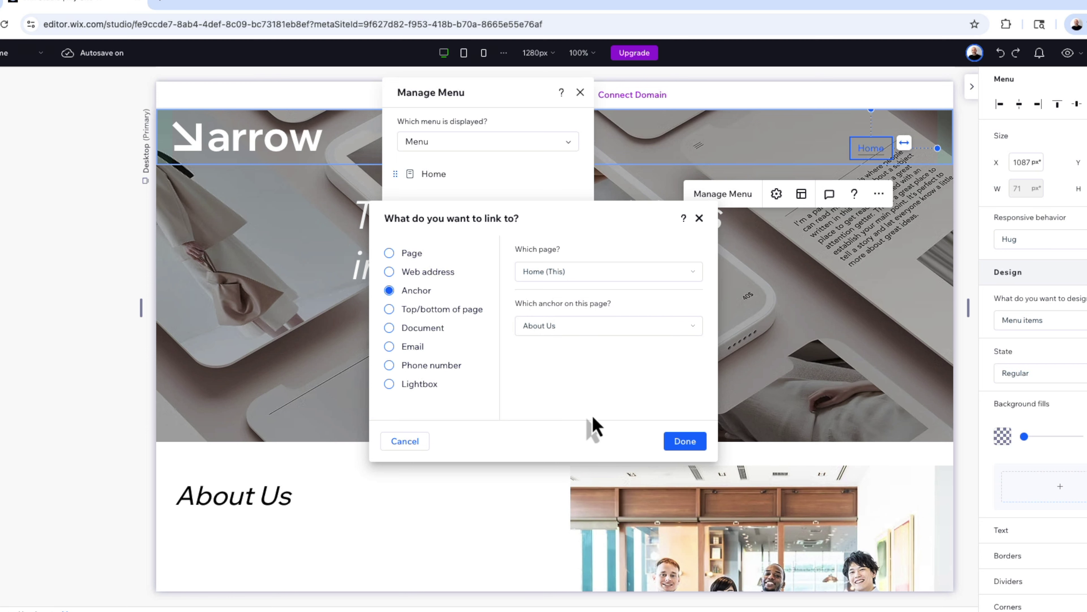
click(676, 443)
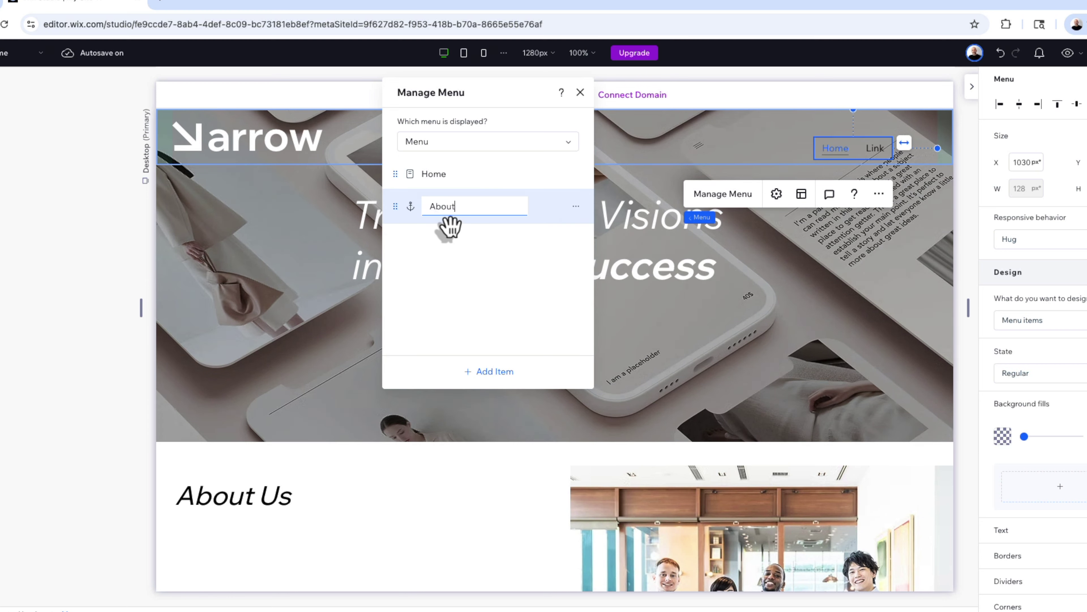
text(About)
key(Return)
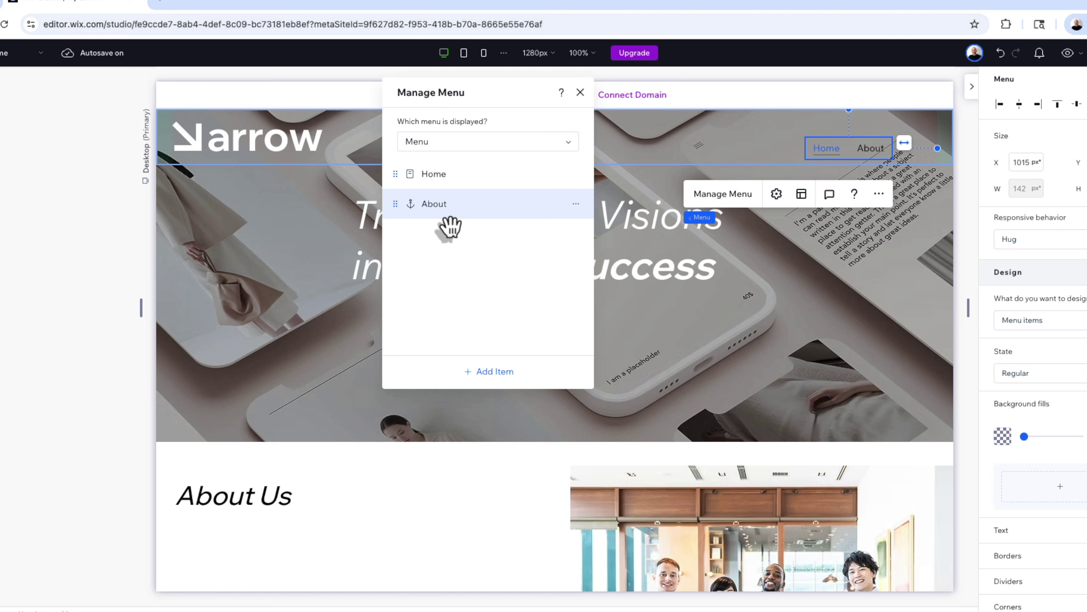
Add a menu item named Services, linked to the Services anchor on the Home page.
click(499, 377)
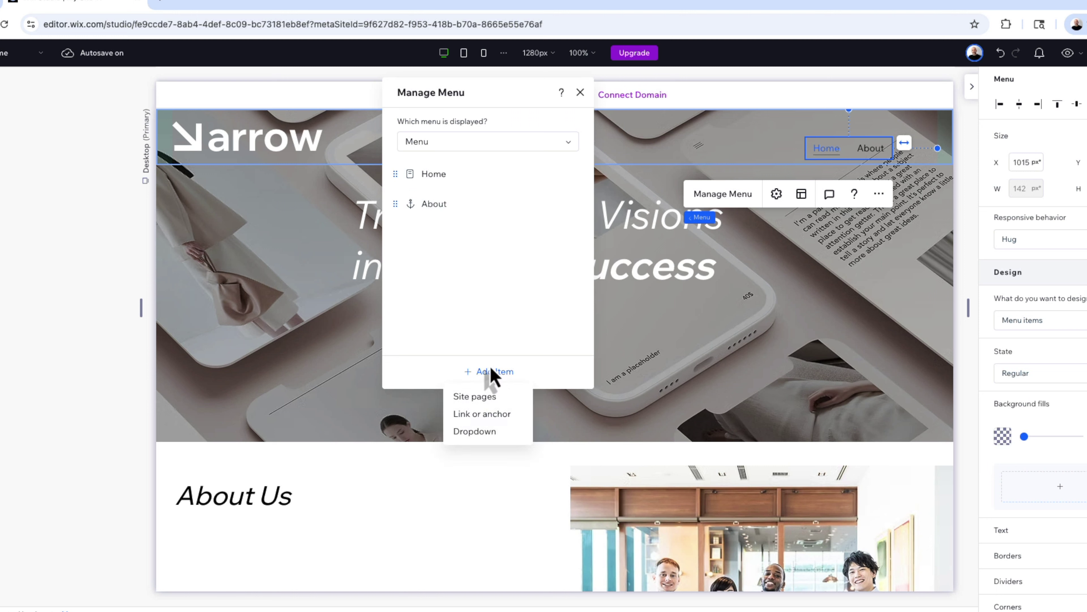
click(483, 415)
click(413, 295)
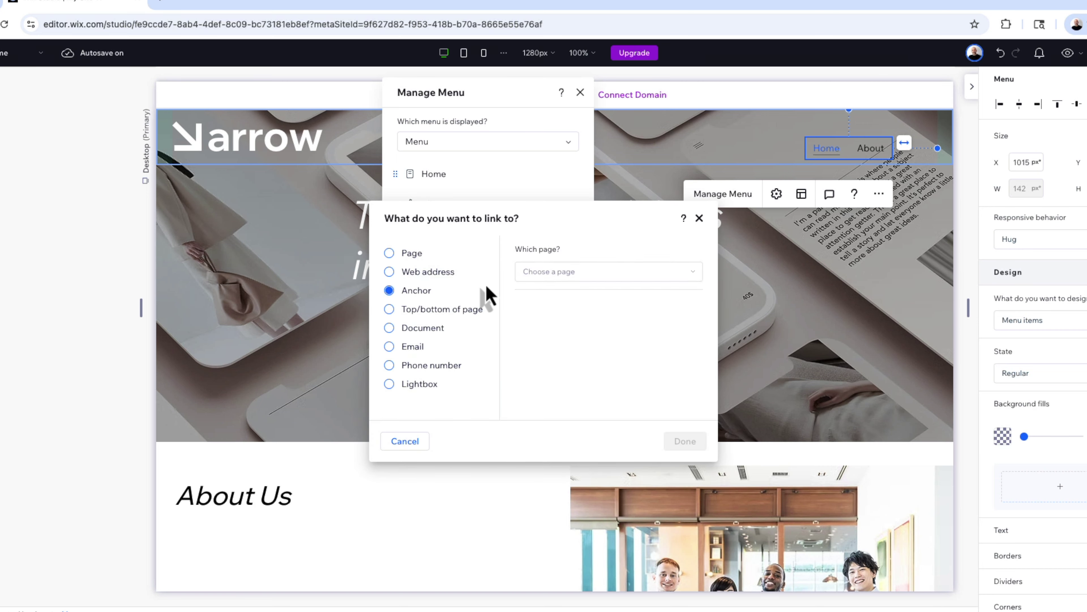
click(553, 275)
click(540, 327)
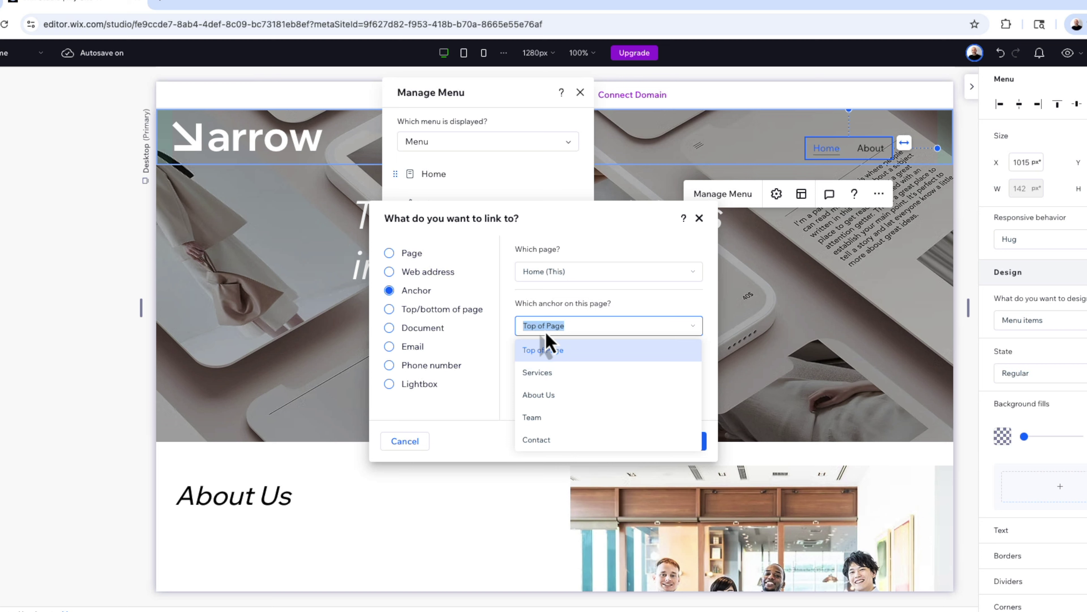
click(541, 377)
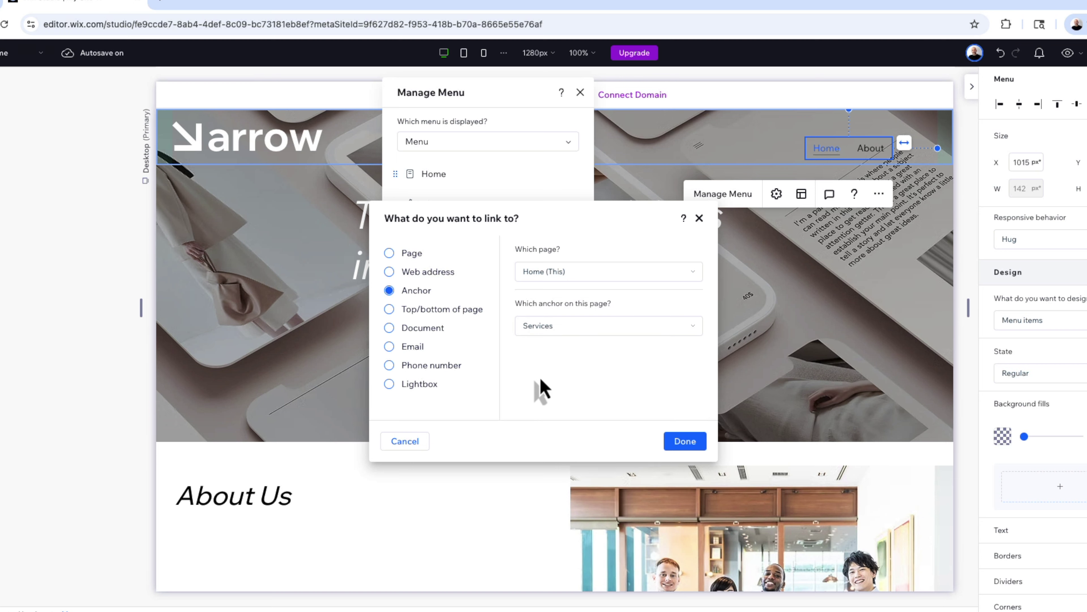
click(685, 443)
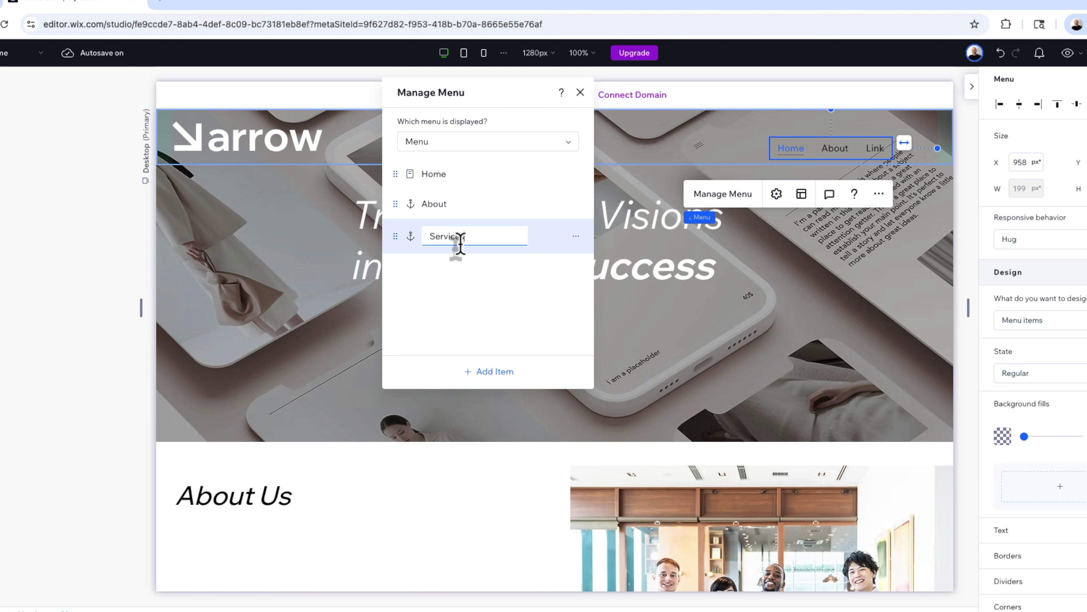
text(Services)
key(Return)
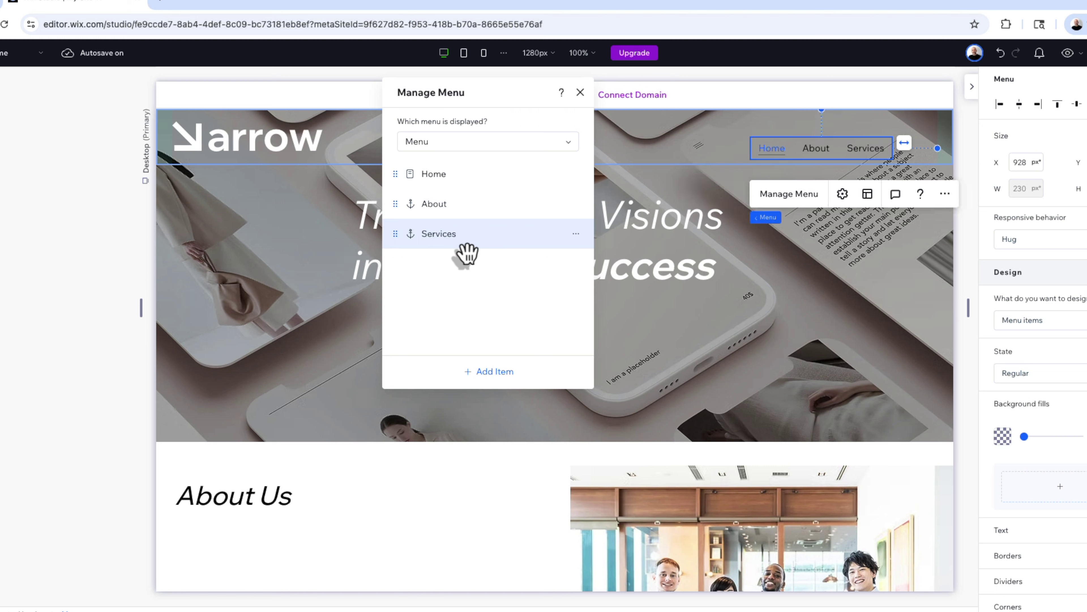
Add a menu item named Team, linked to the Team anchor on the Home page.
click(495, 372)
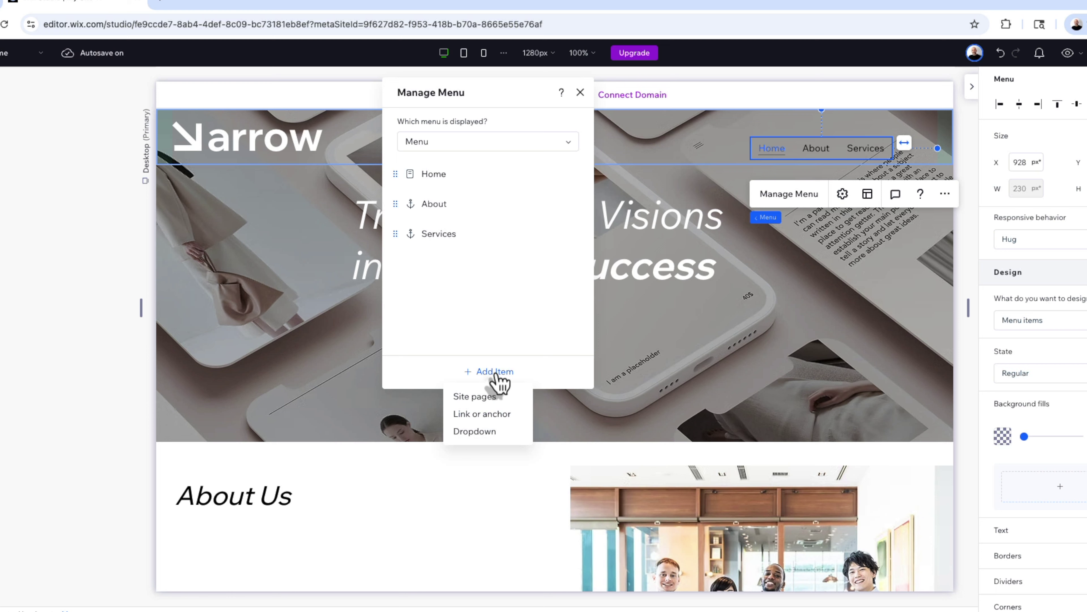
click(492, 415)
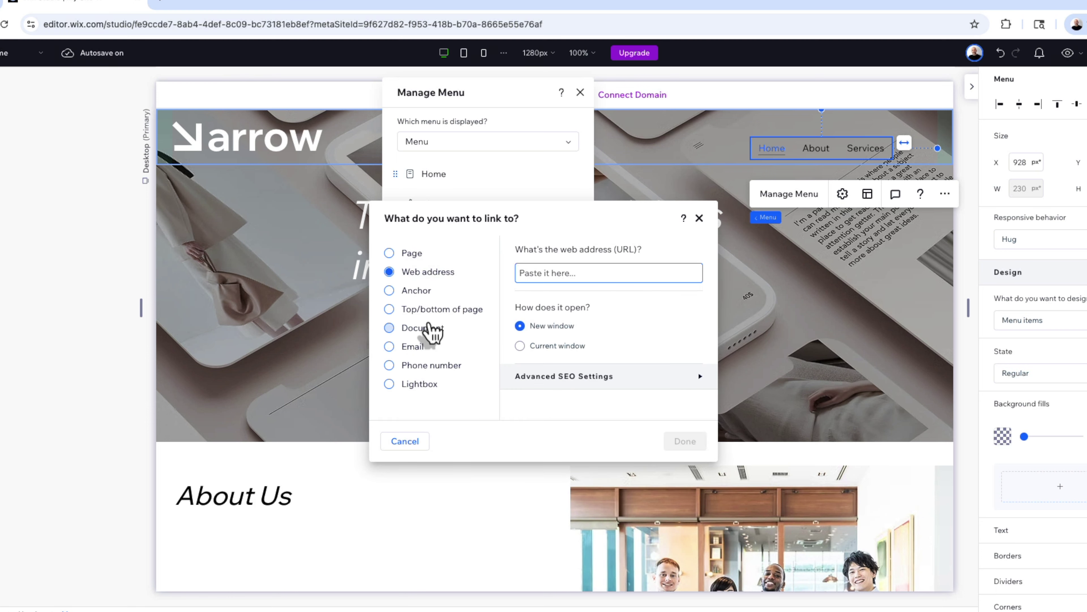
click(395, 290)
click(583, 278)
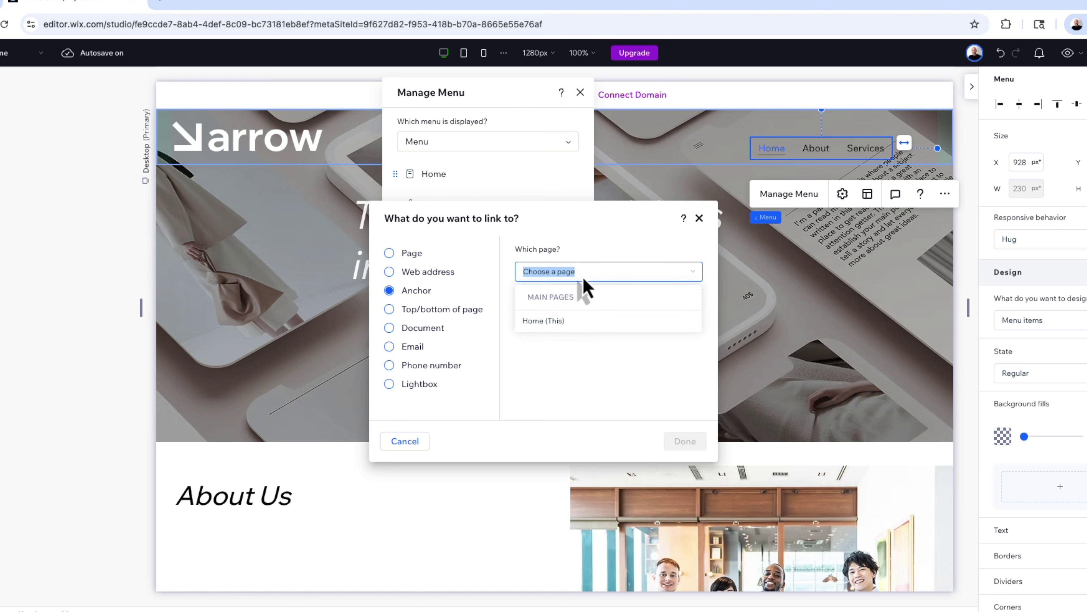
click(552, 321)
click(556, 329)
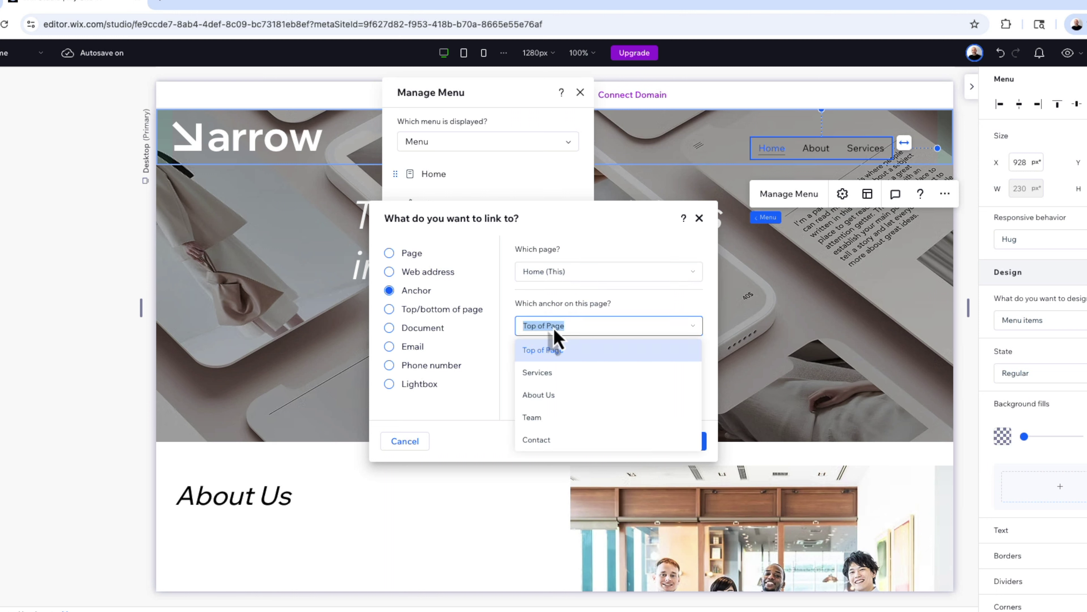
click(544, 419)
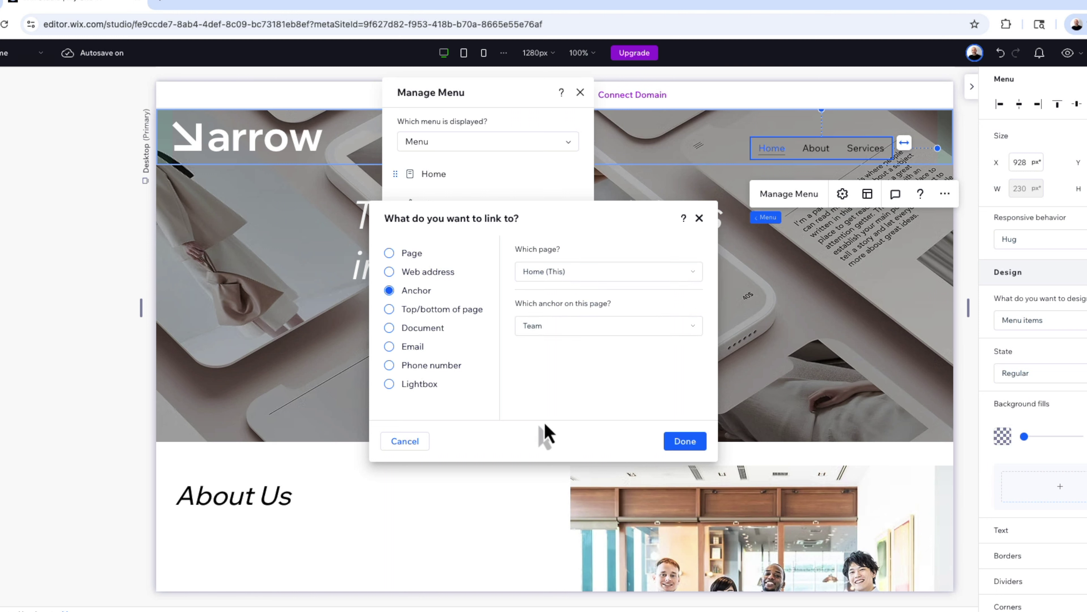
click(682, 440)
key(Return)
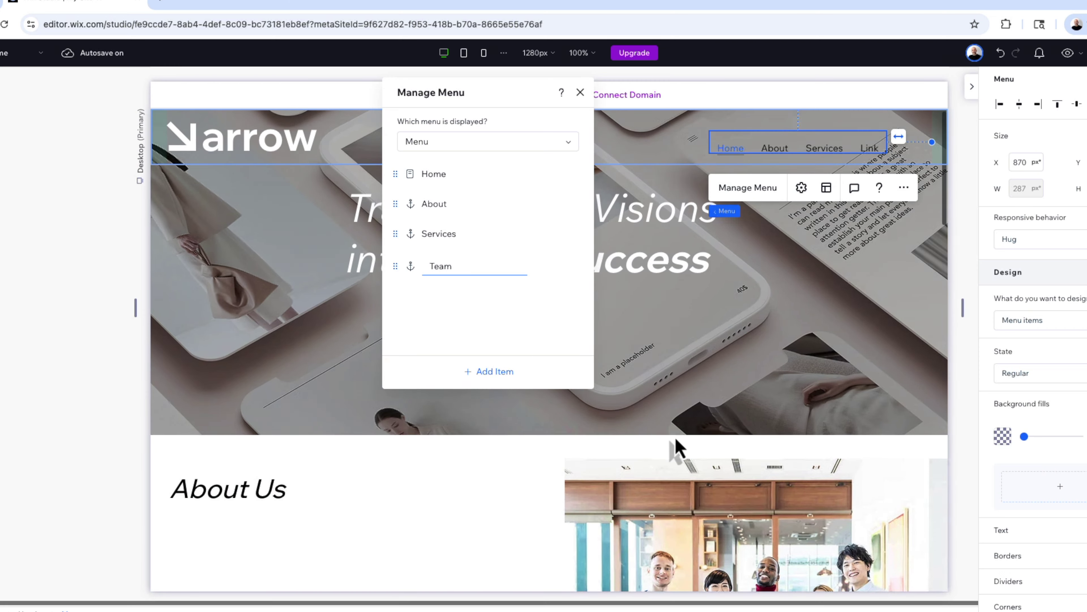
Add a menu item named Contact, linked to the Home page's Contact anchor, and remove the Home item from the menu.
click(492, 372)
click(482, 414)
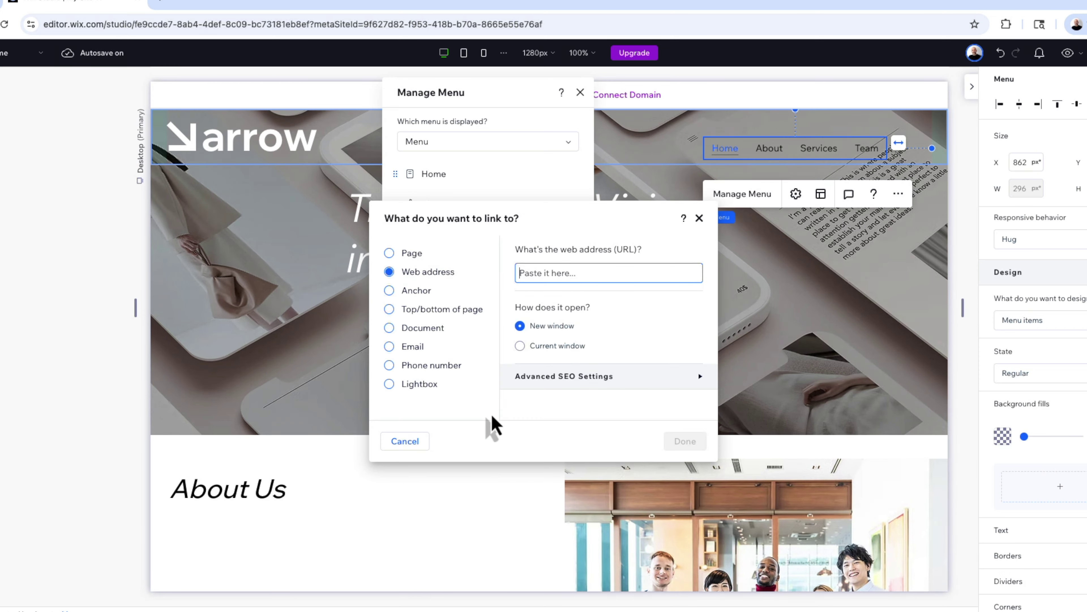
click(414, 290)
click(545, 325)
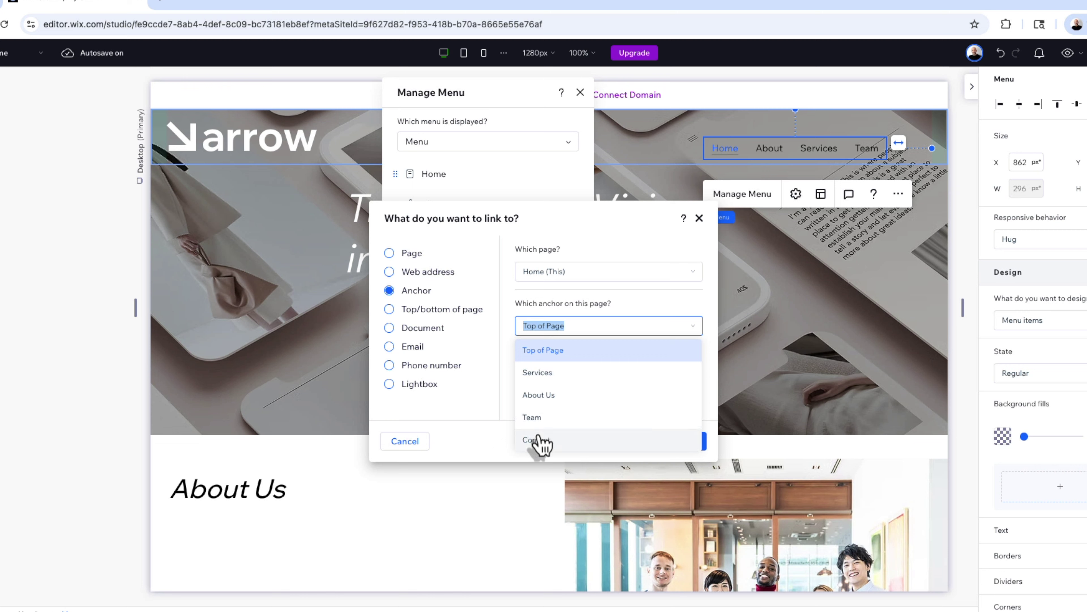
click(539, 444)
click(686, 440)
text(Con)
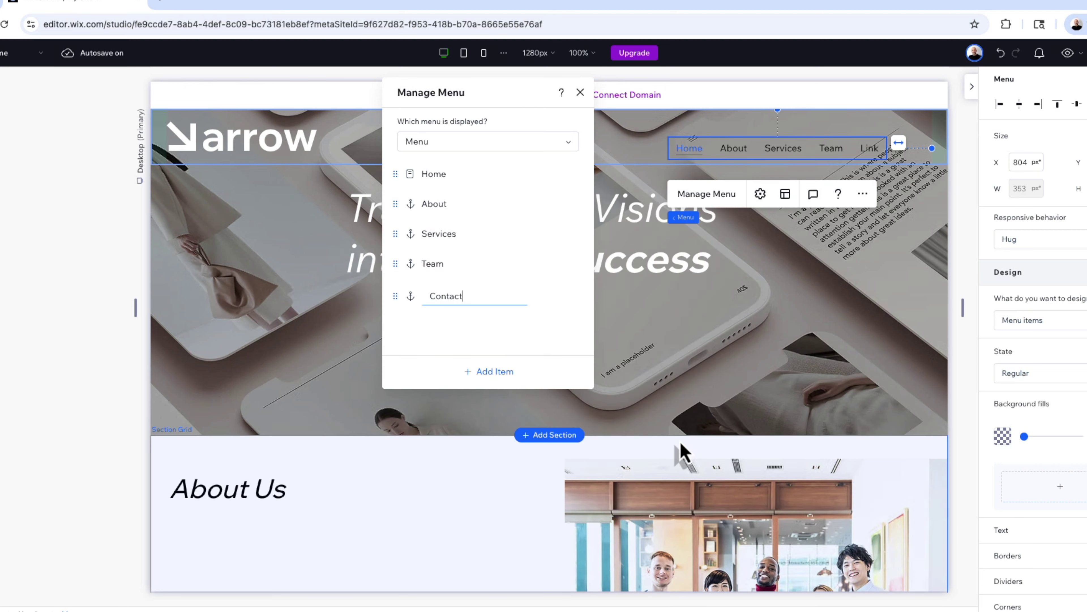
text(tact)
key(Return)
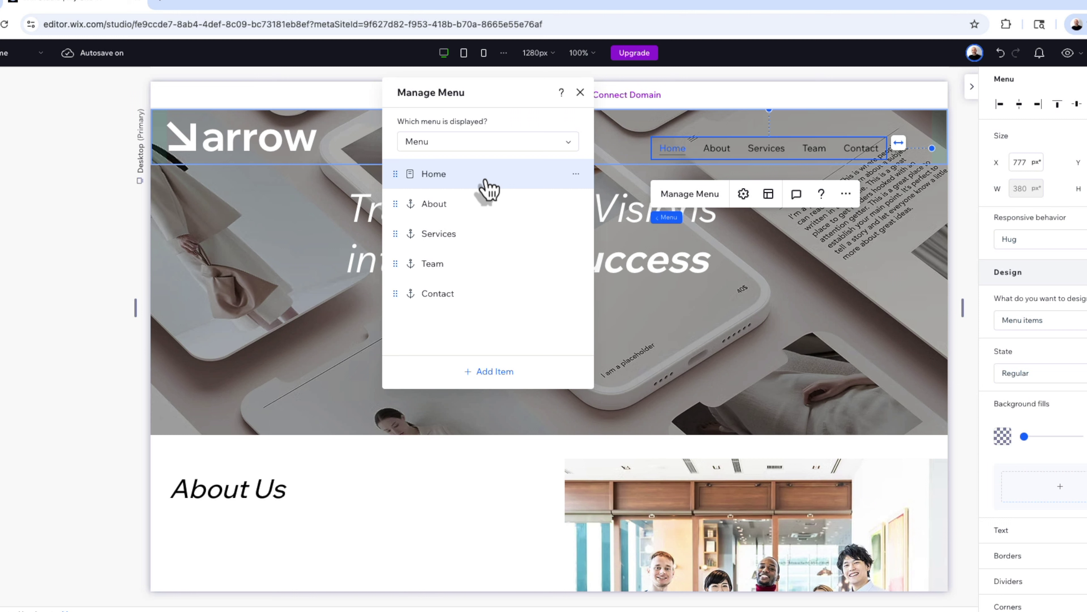
click(577, 174)
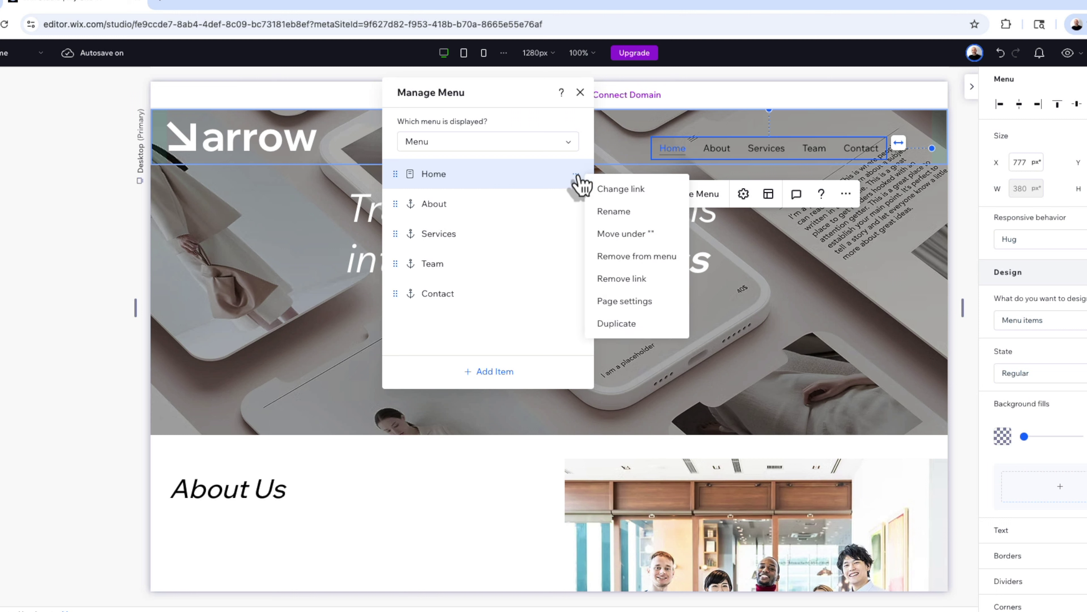
click(611, 256)
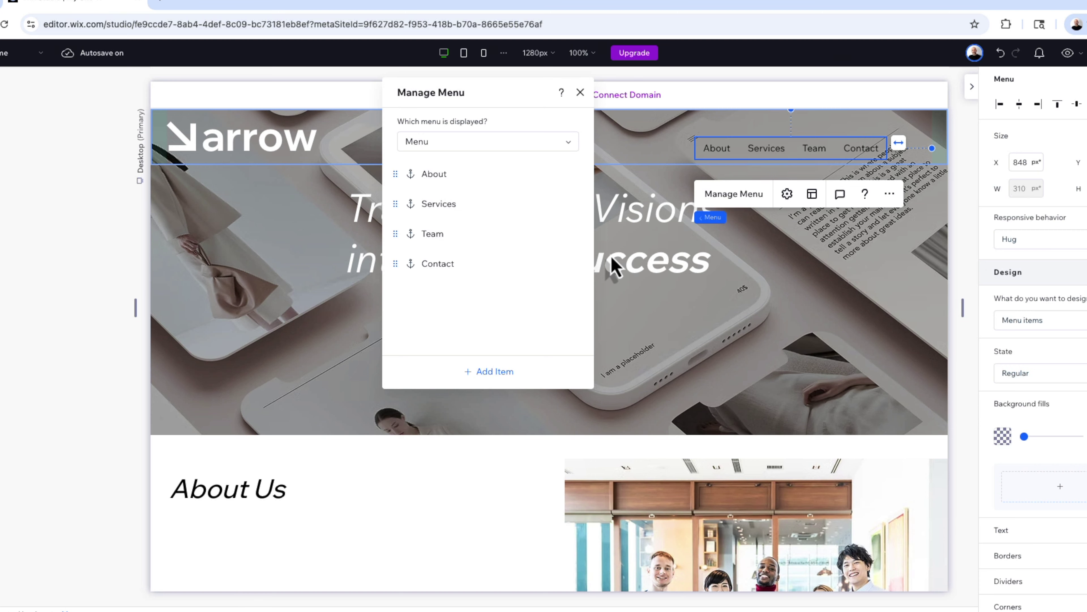
Preview the site and test the About, Services and Contact links in the header menu.
click(1068, 53)
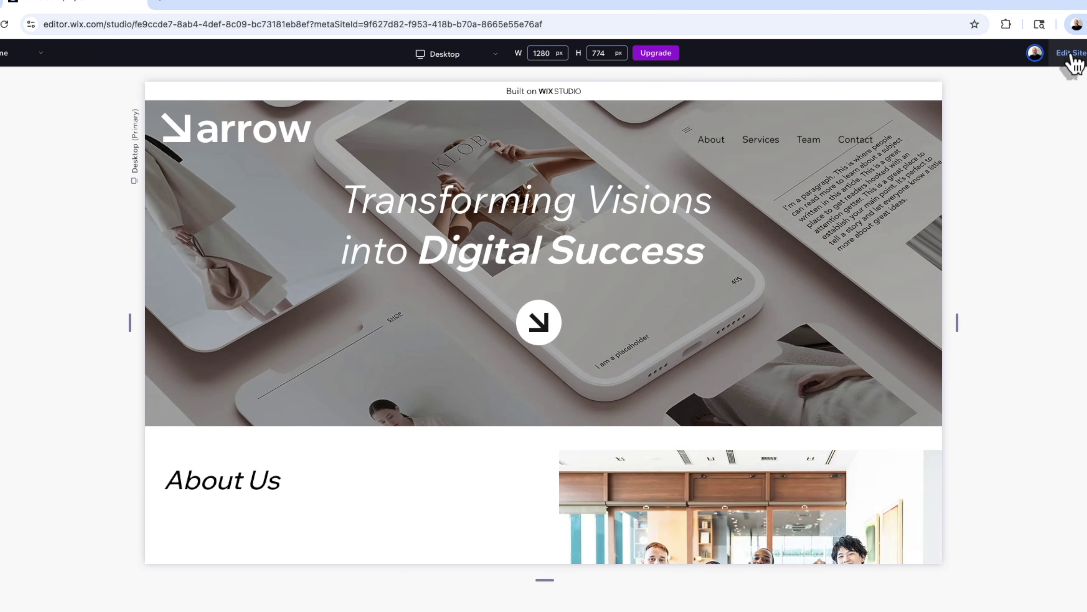
click(708, 145)
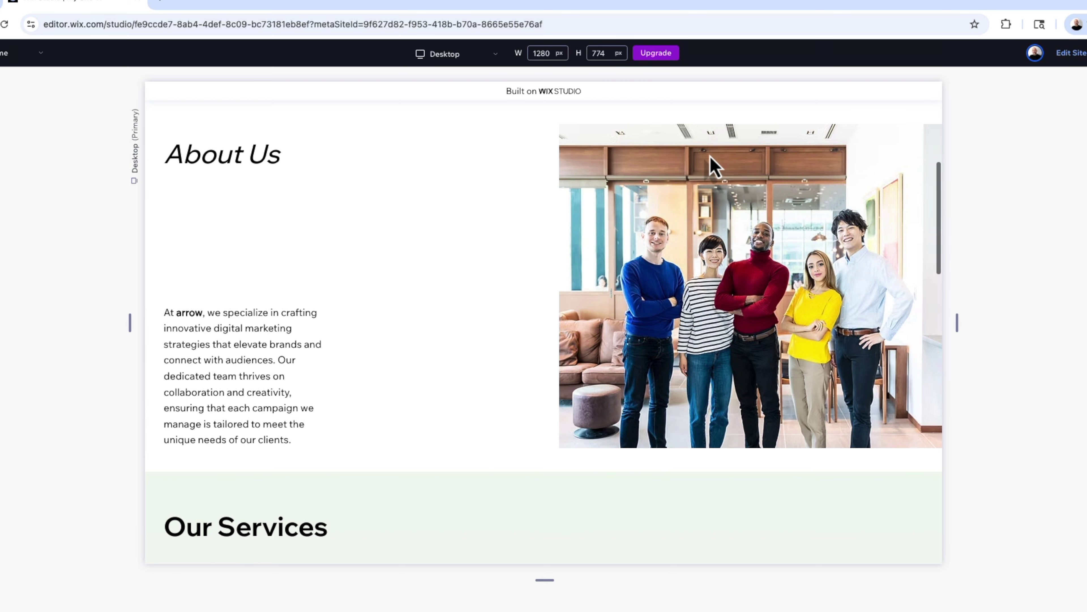
scroll(708, 150, up, 5)
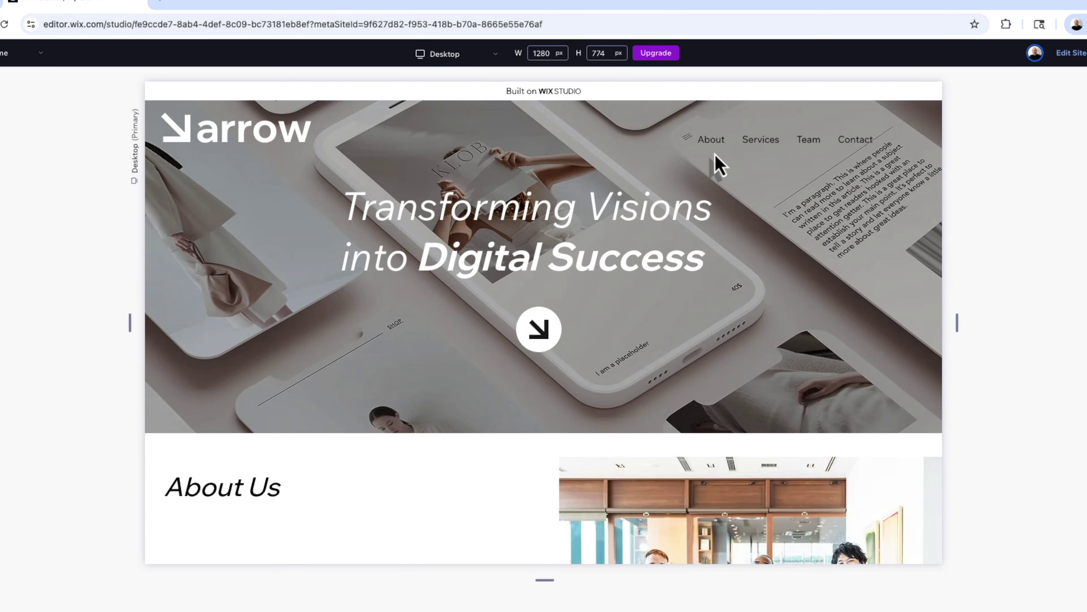
click(762, 148)
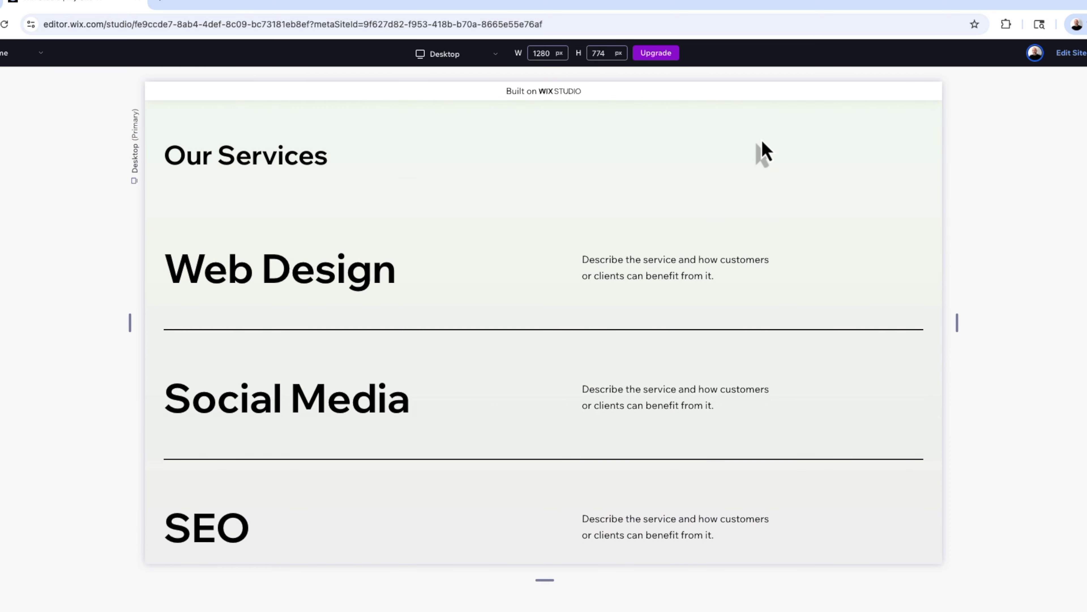
scroll(764, 152, up, 10)
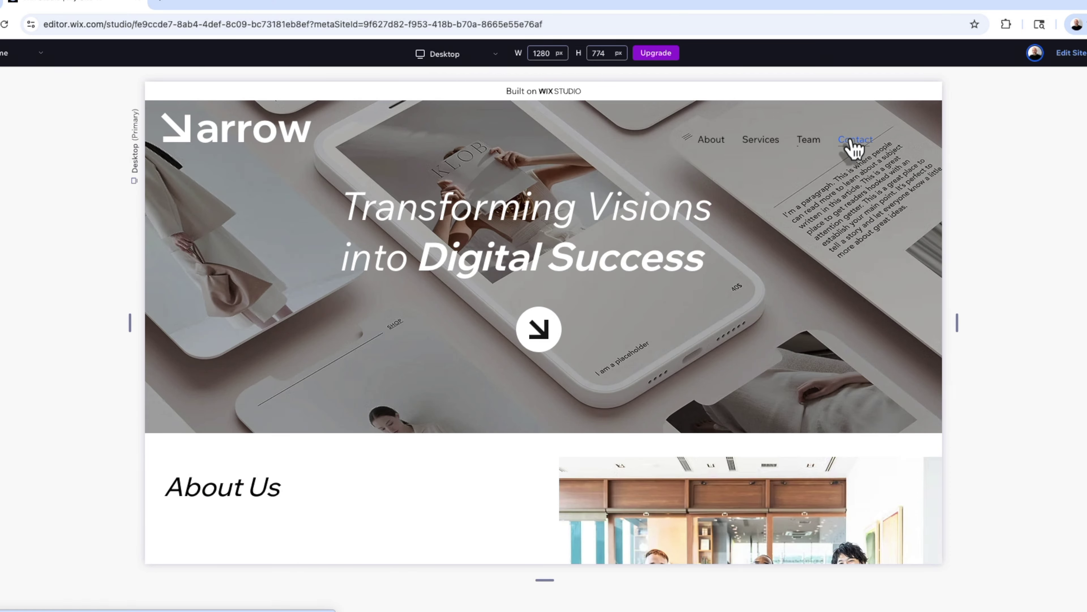
click(852, 144)
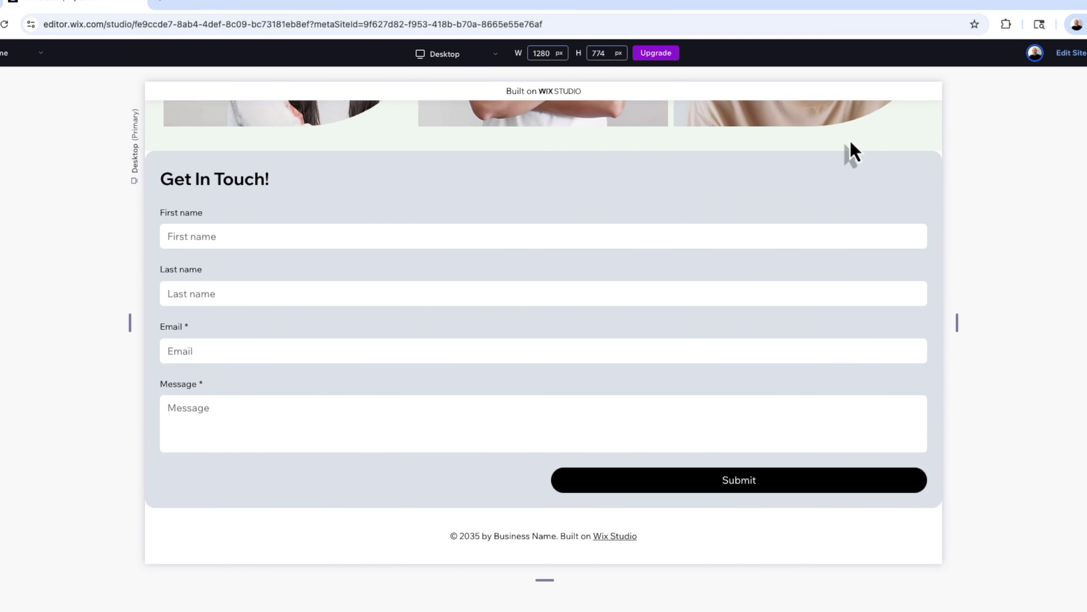
Exit preview and set the header menu items' text color to white for the Regular state.
click(1074, 55)
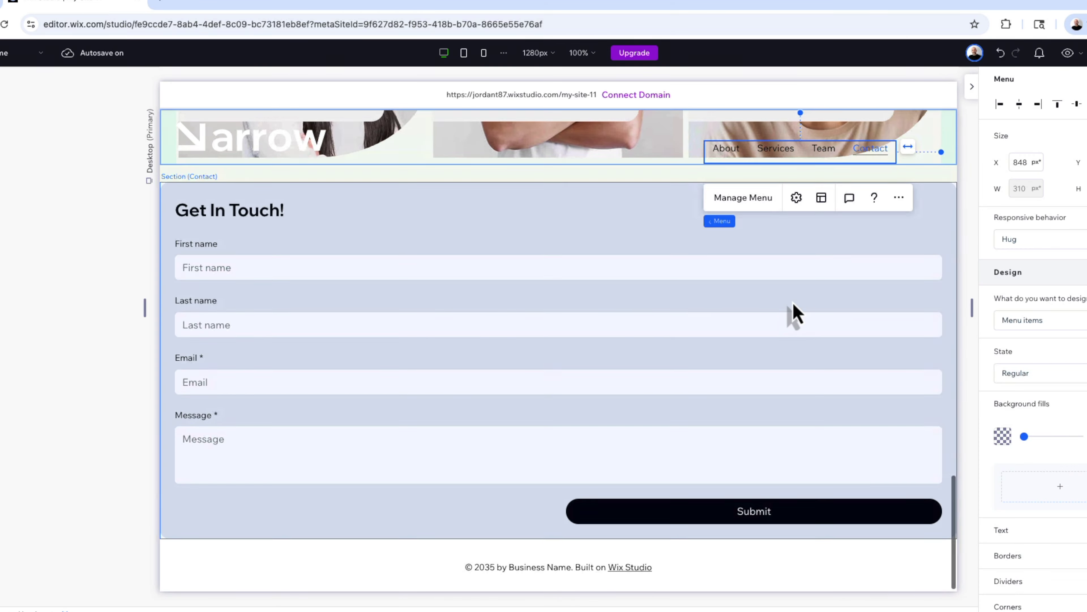
scroll(793, 311, up, 15)
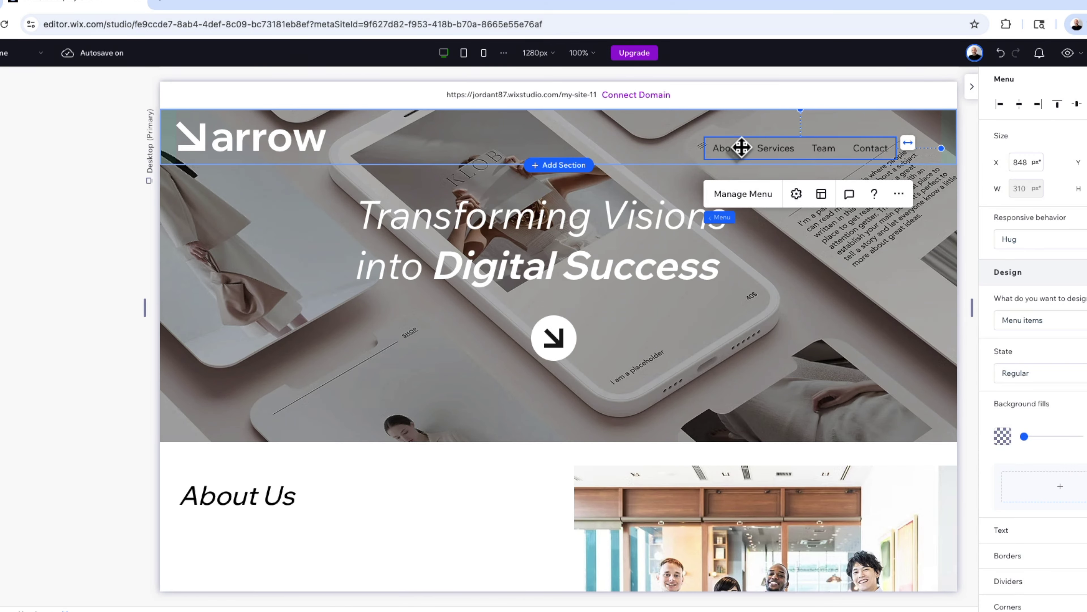
key(super+z)
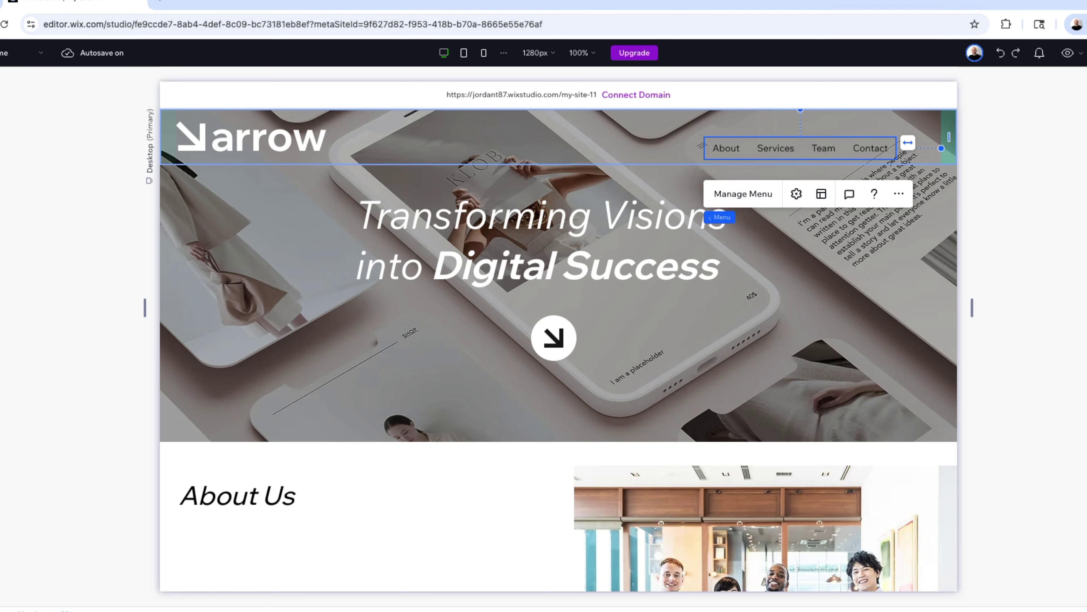
click(1083, 114)
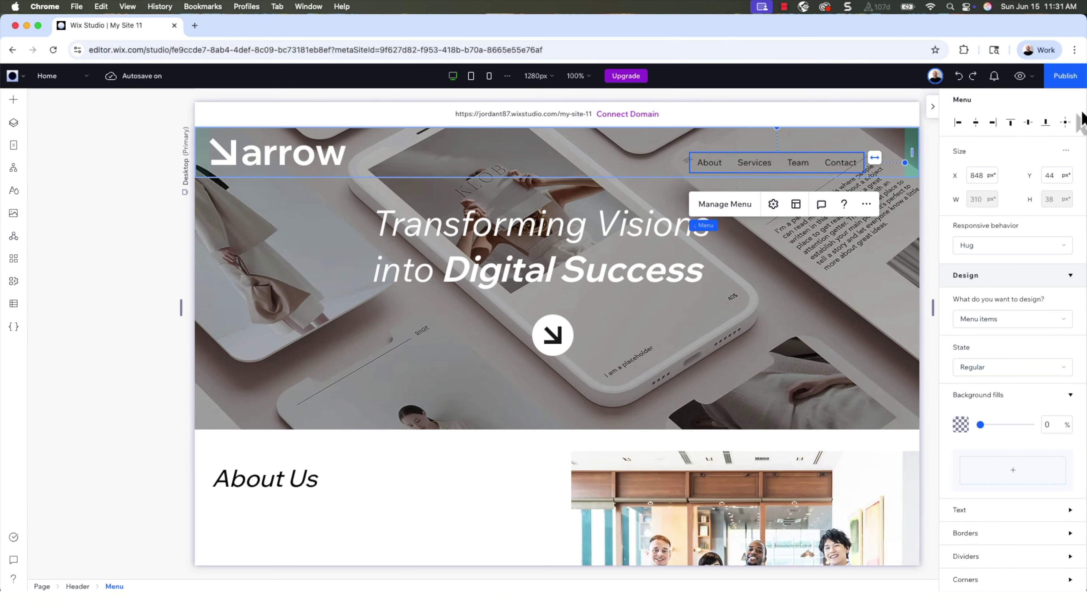
scroll(1028, 238, down, 3)
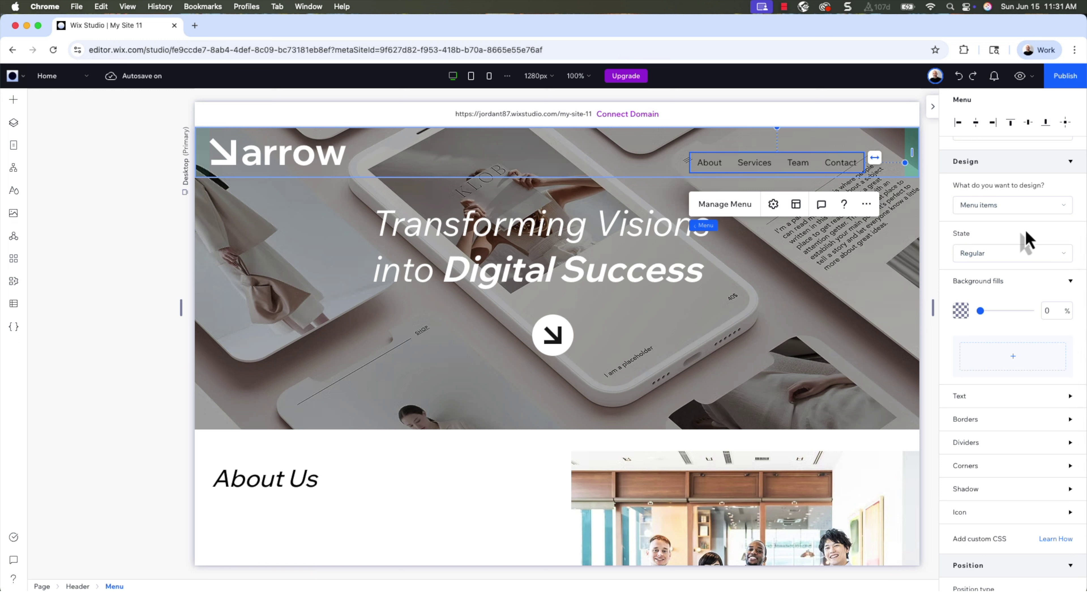
click(1007, 210)
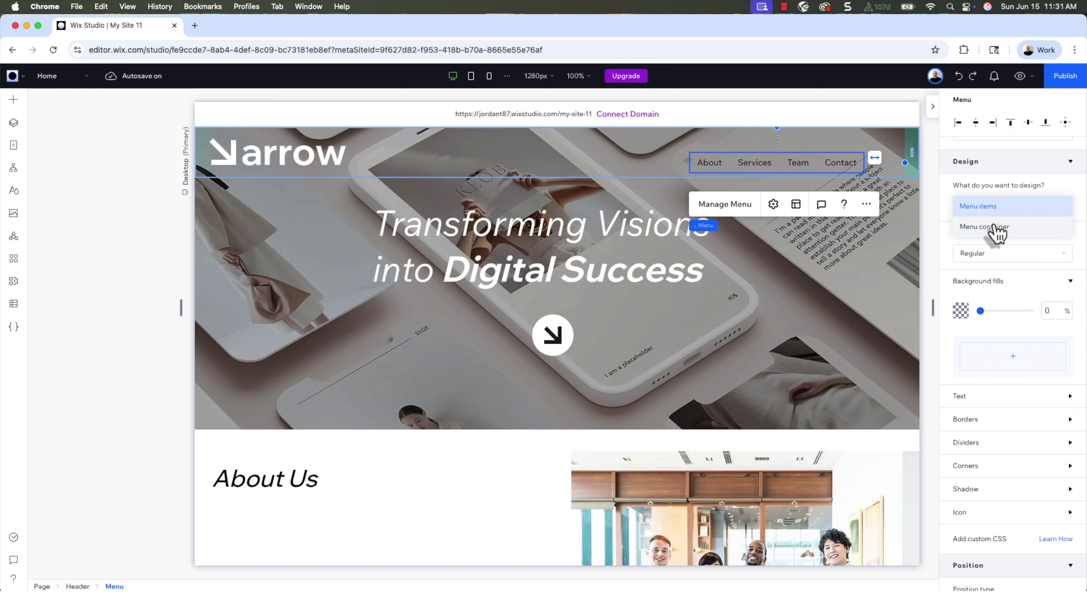
click(992, 209)
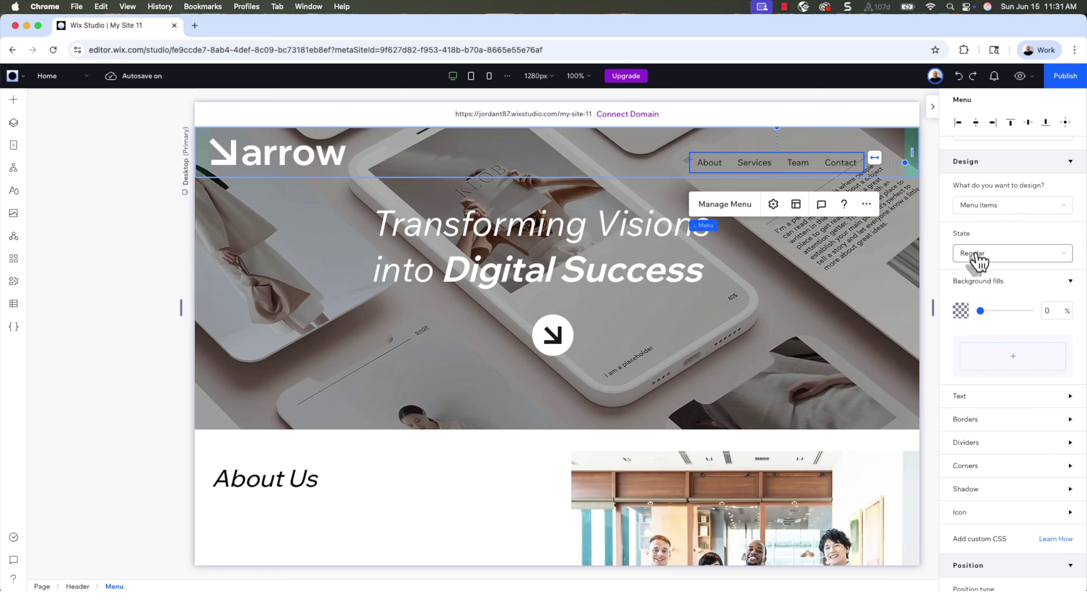
scroll(982, 256, down, 2)
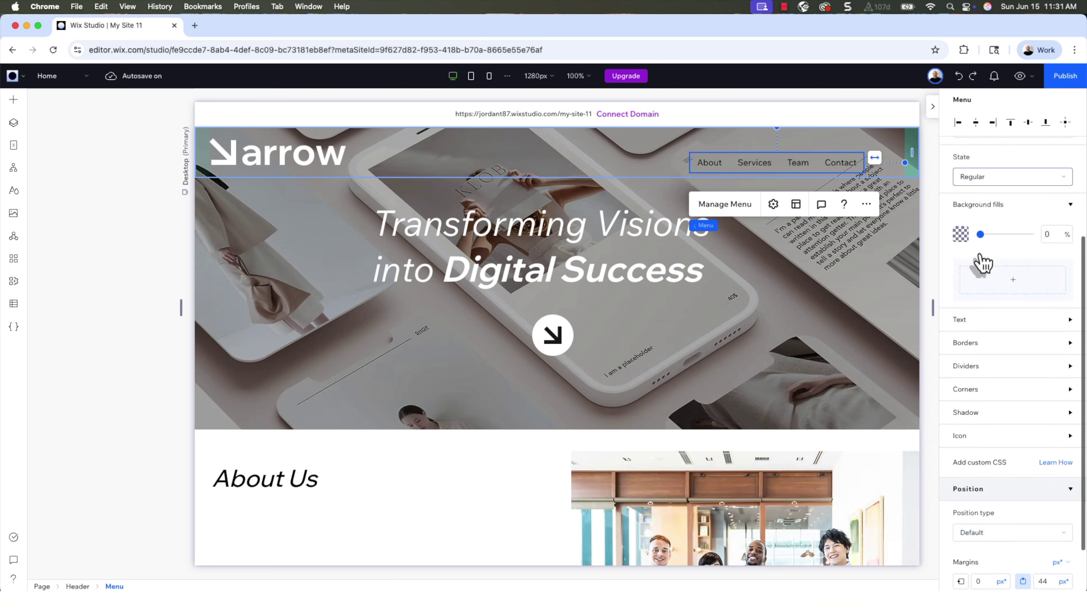
click(968, 303)
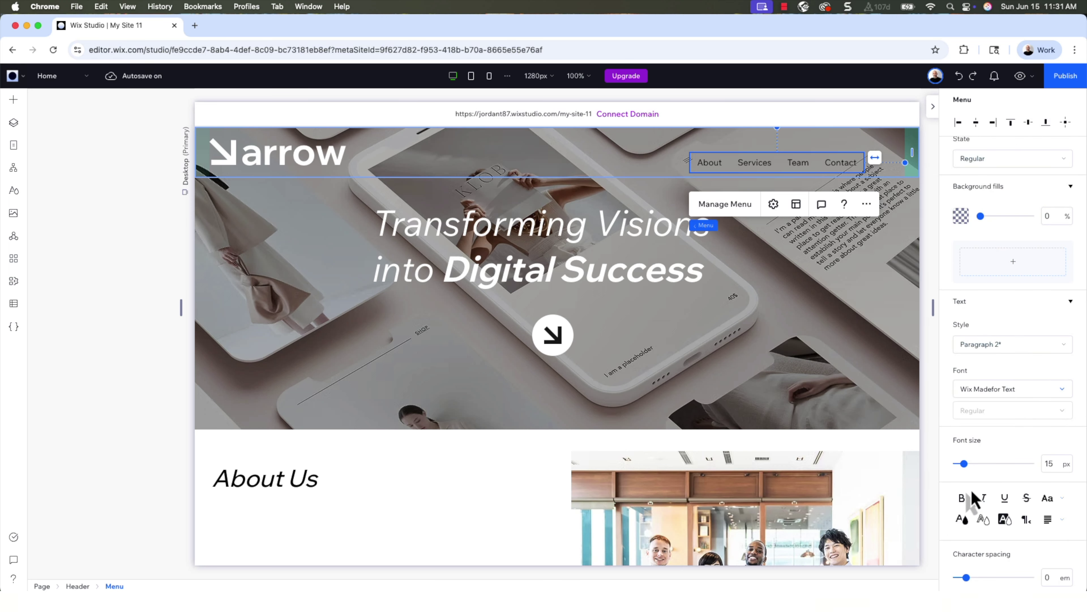
click(963, 519)
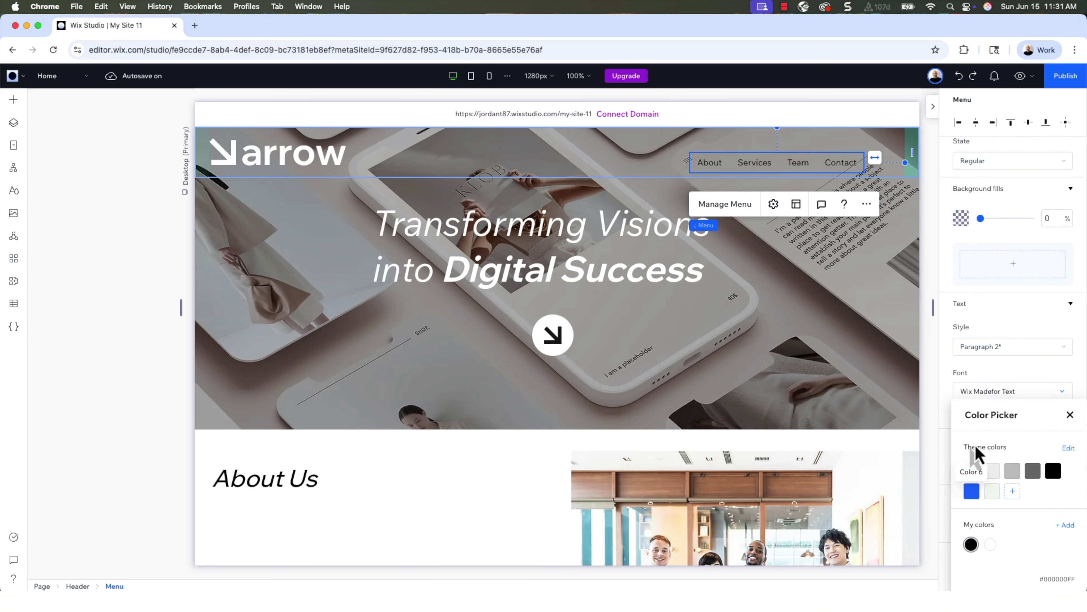
click(1070, 415)
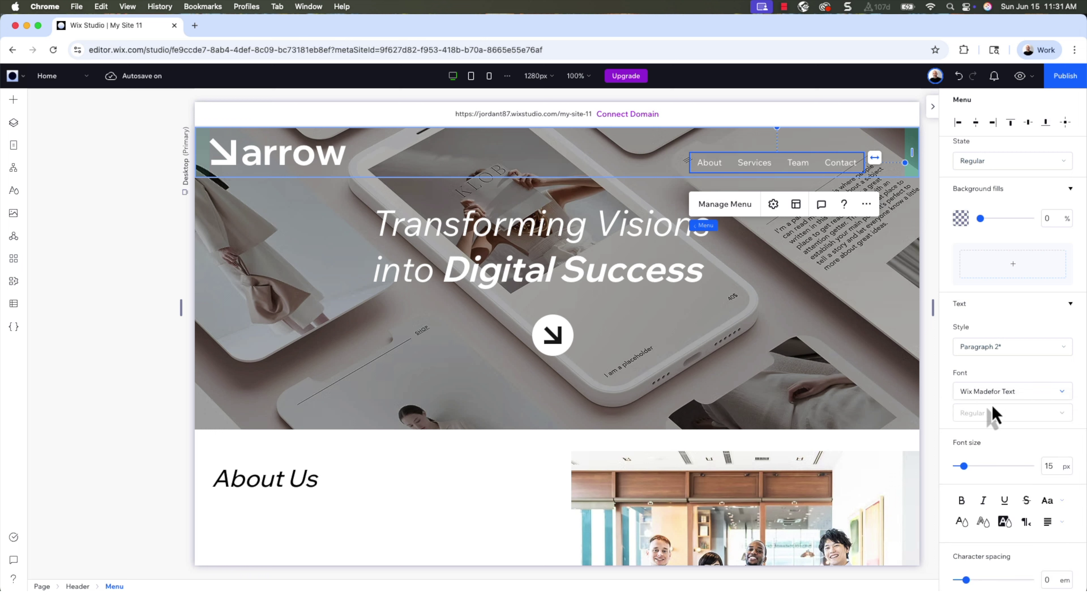
Set the header menu items' text color to white for the Hover state.
scroll(993, 404, up, 3)
click(982, 278)
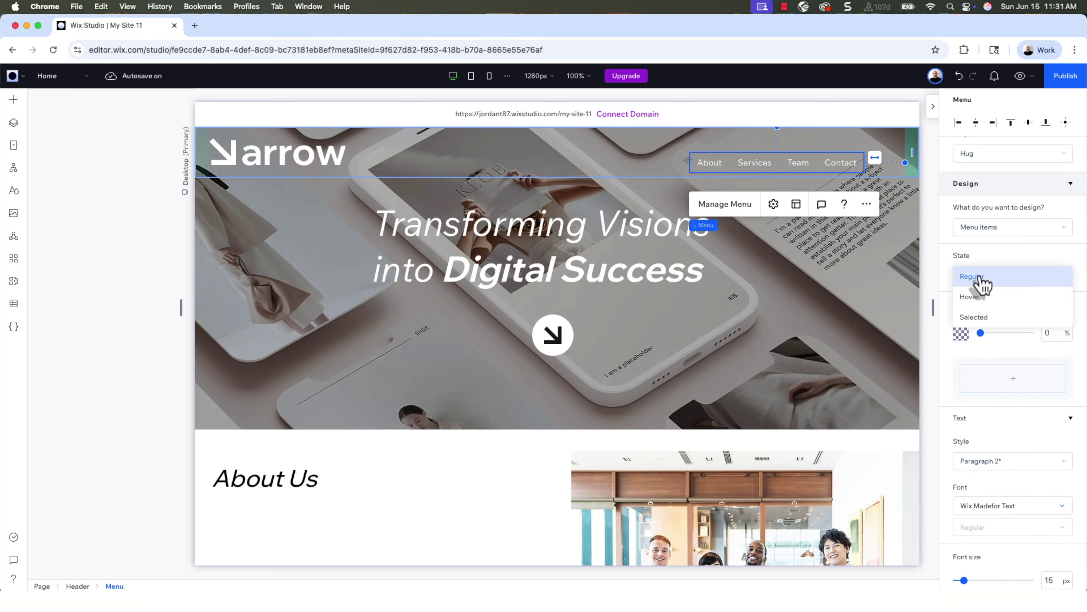
click(972, 300)
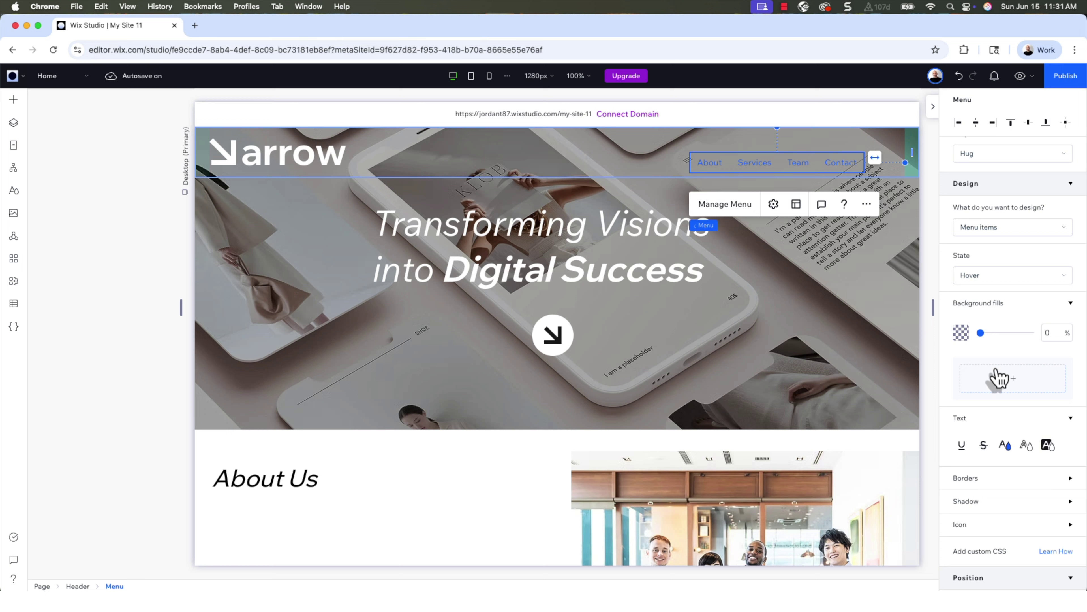
click(1006, 449)
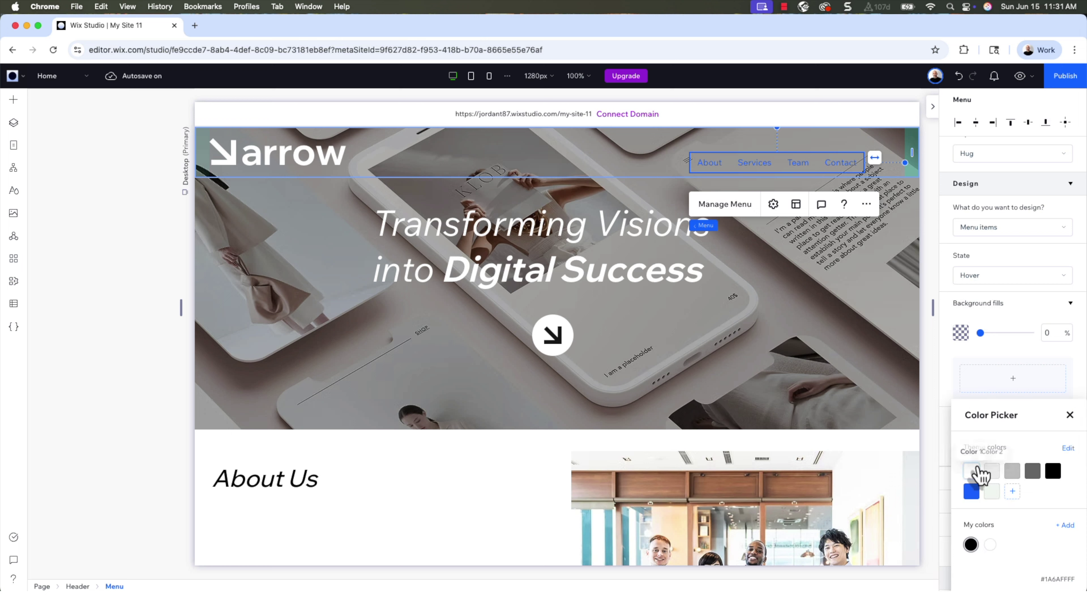
click(1070, 415)
scroll(1008, 394, up, 1)
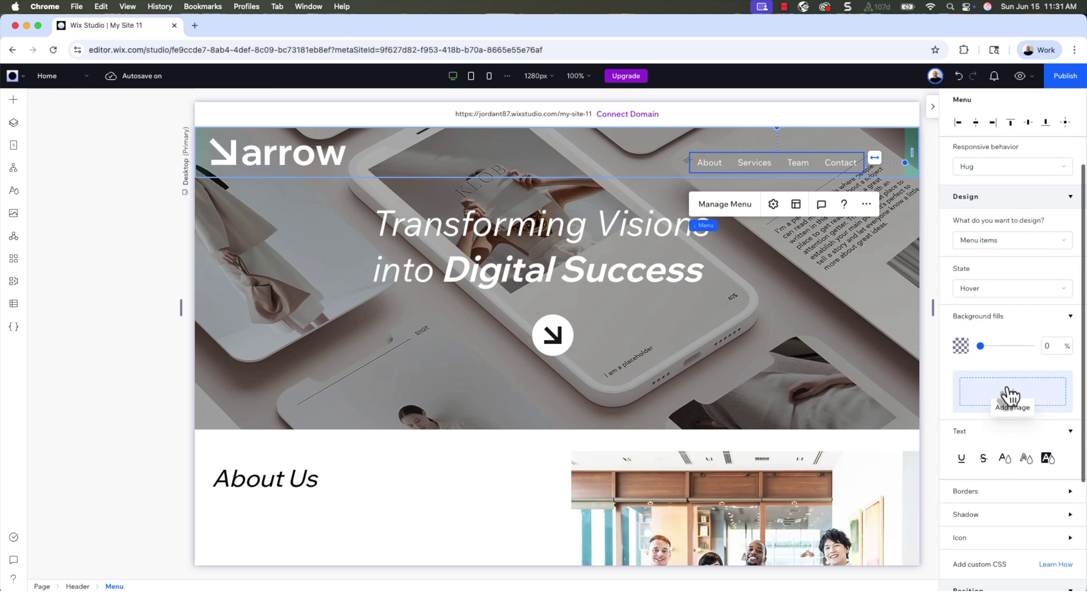
Set the header menu items' text color to white (theme Color 1) for the Selected state.
click(985, 328)
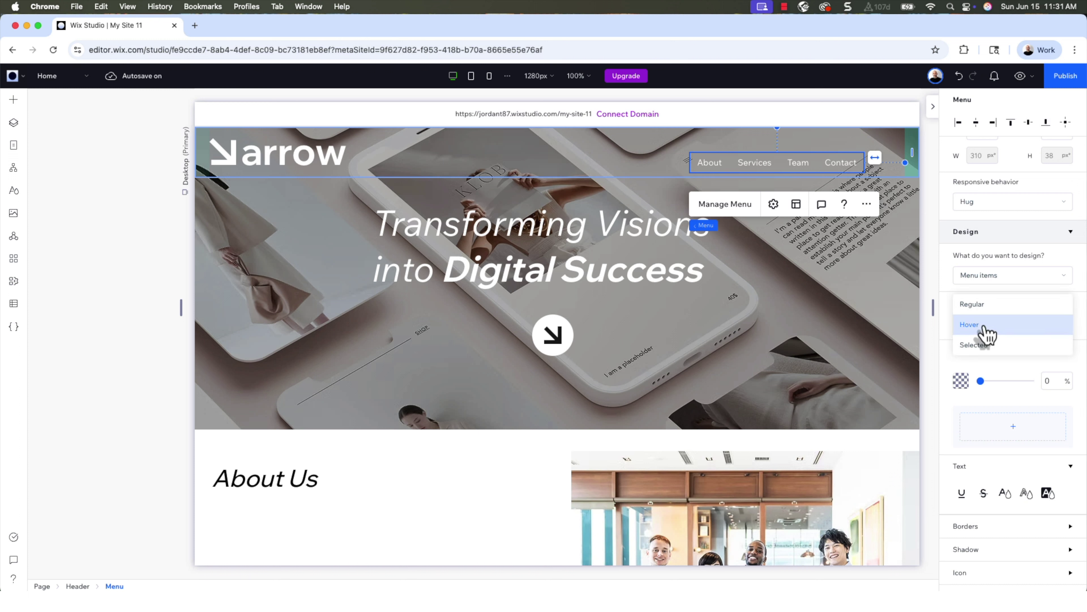
click(978, 346)
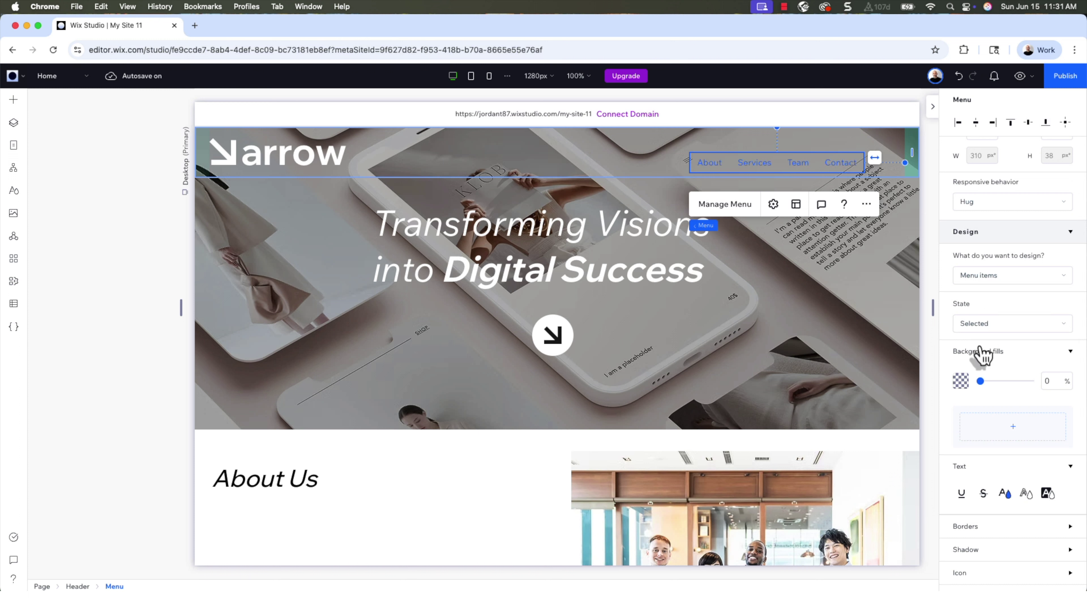
click(1007, 495)
click(974, 474)
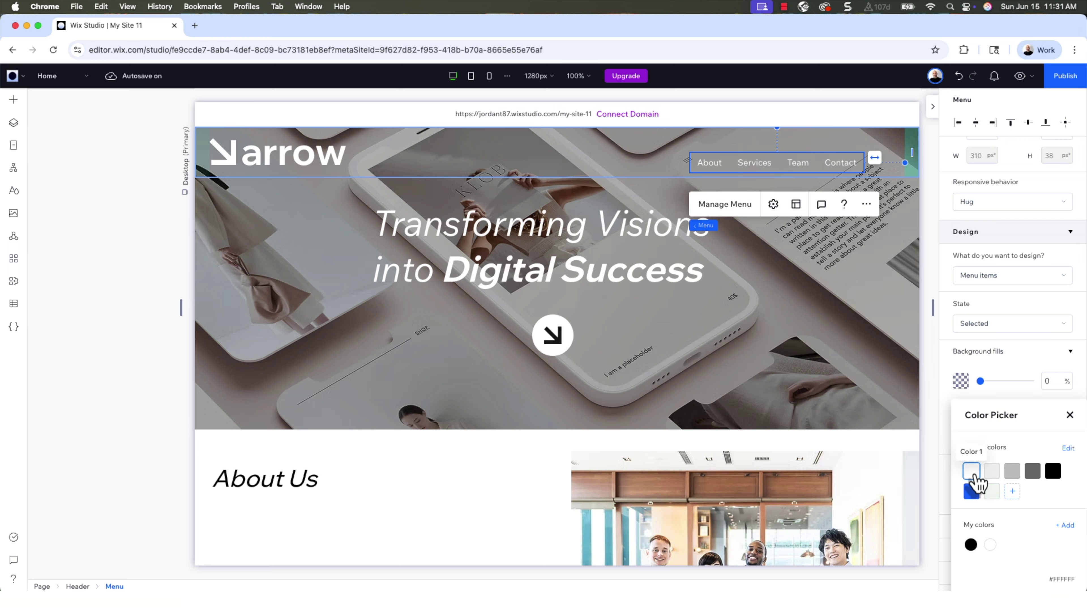
click(1071, 416)
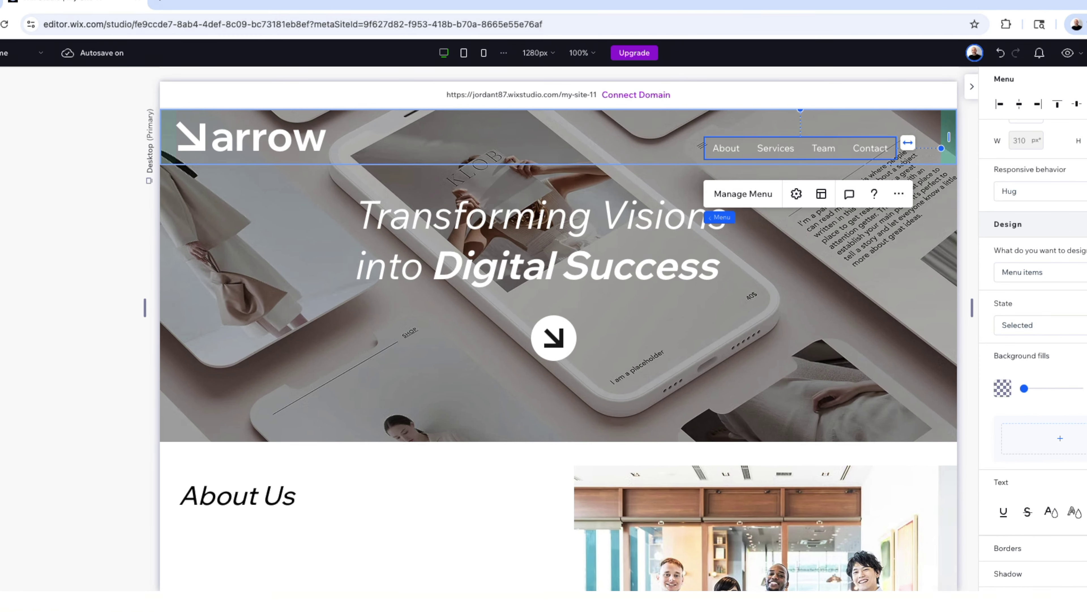
Preview the site, test the Services link in the restyled header menu, and return to the editor.
click(1068, 53)
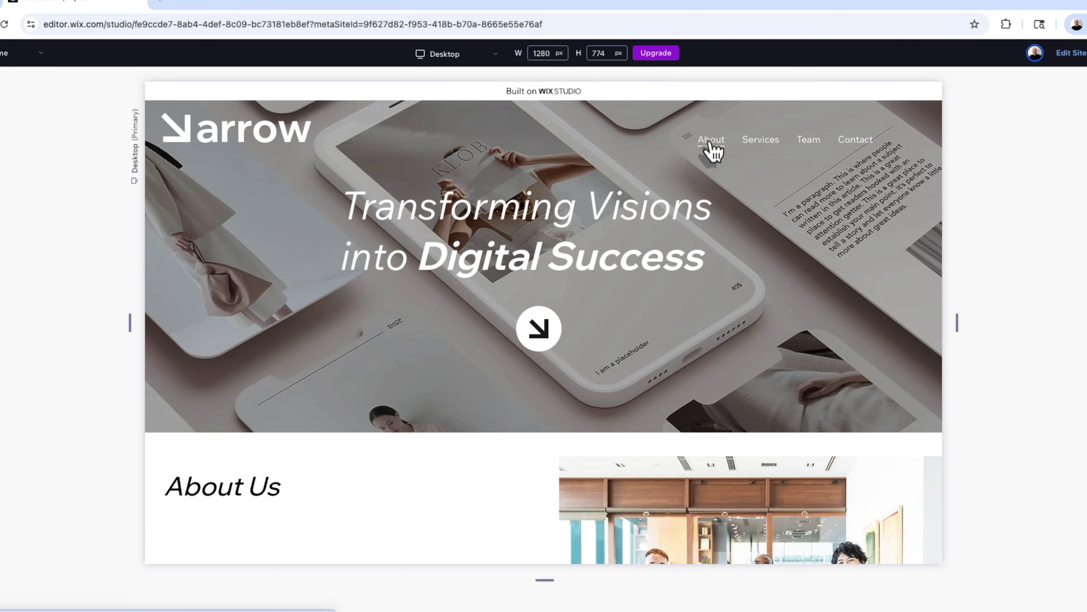
click(761, 141)
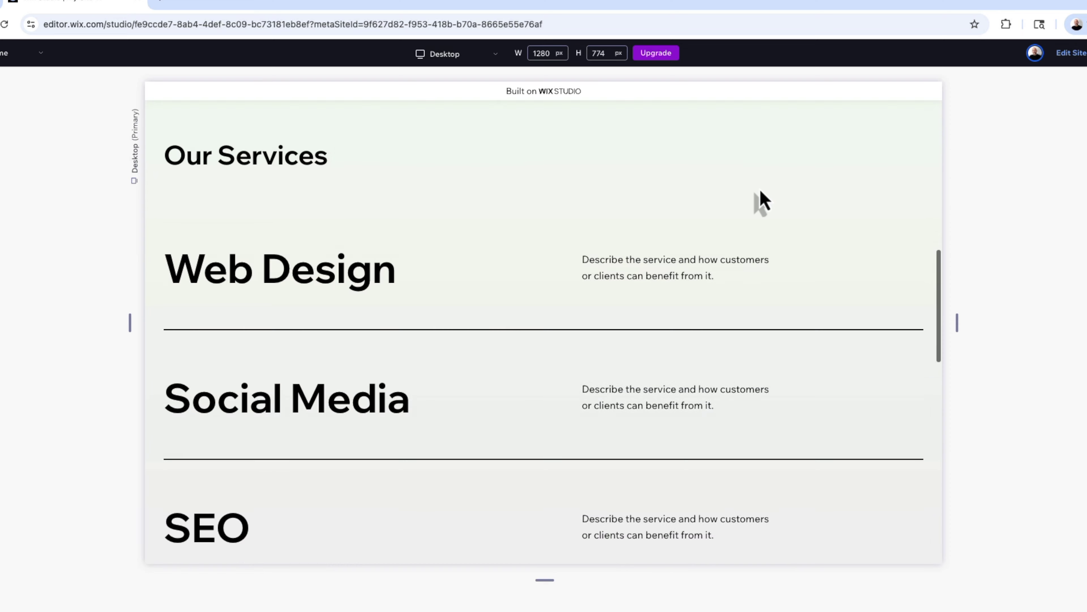
key(ctrl+shift+p)
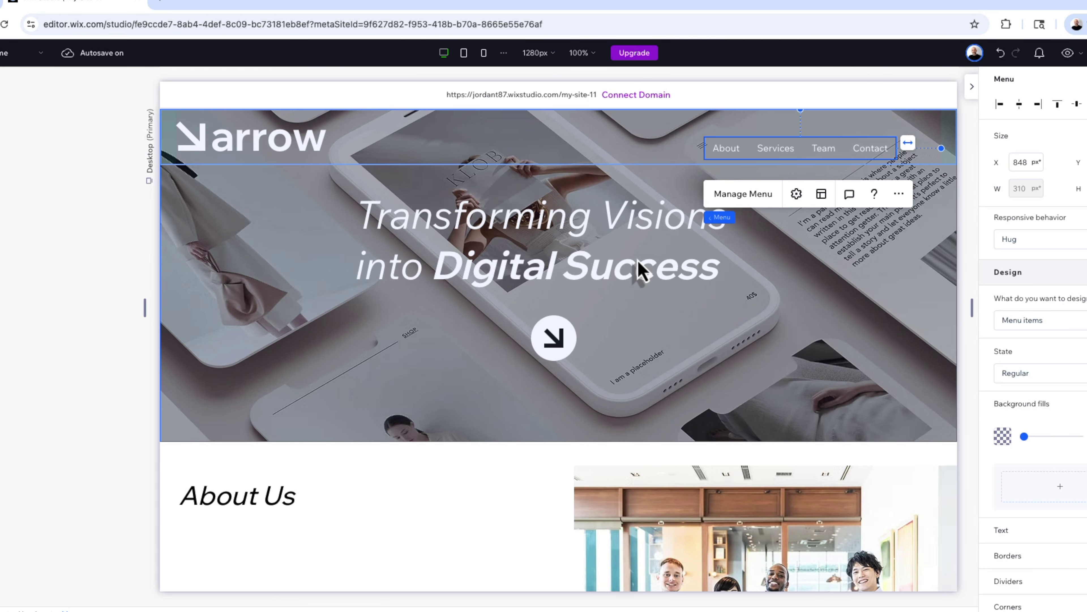
Link the round arrow button below the hero heading to the About Us anchor on the Home page.
click(556, 337)
click(556, 337)
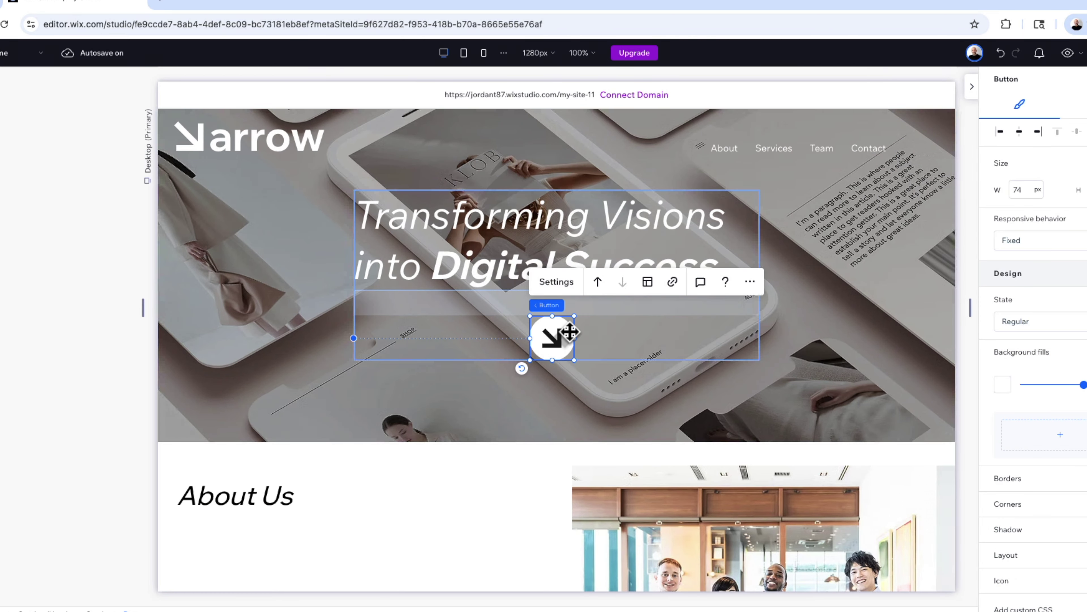
click(673, 282)
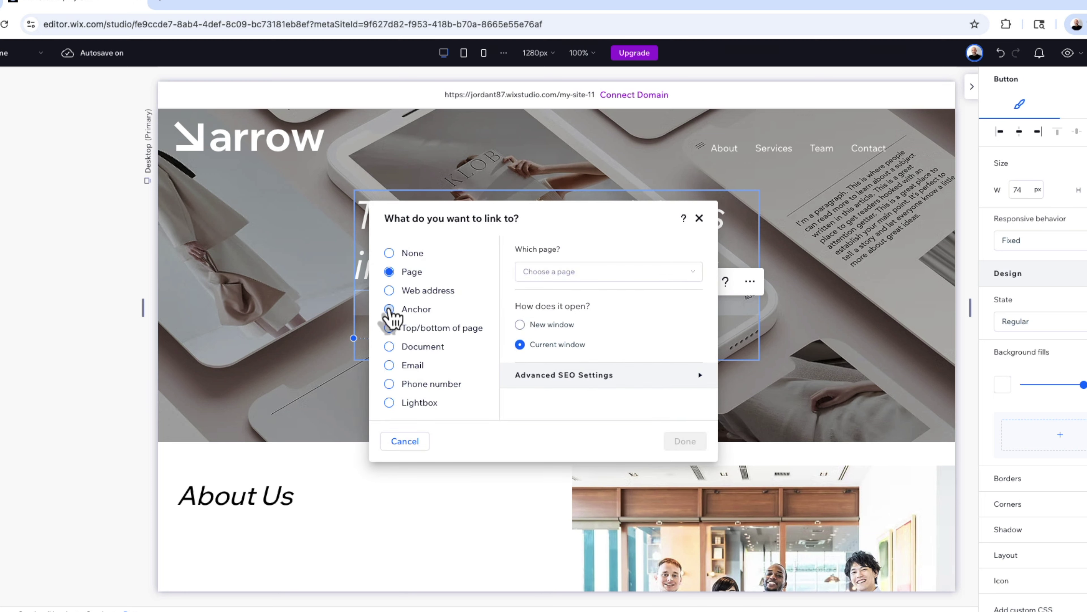
click(389, 311)
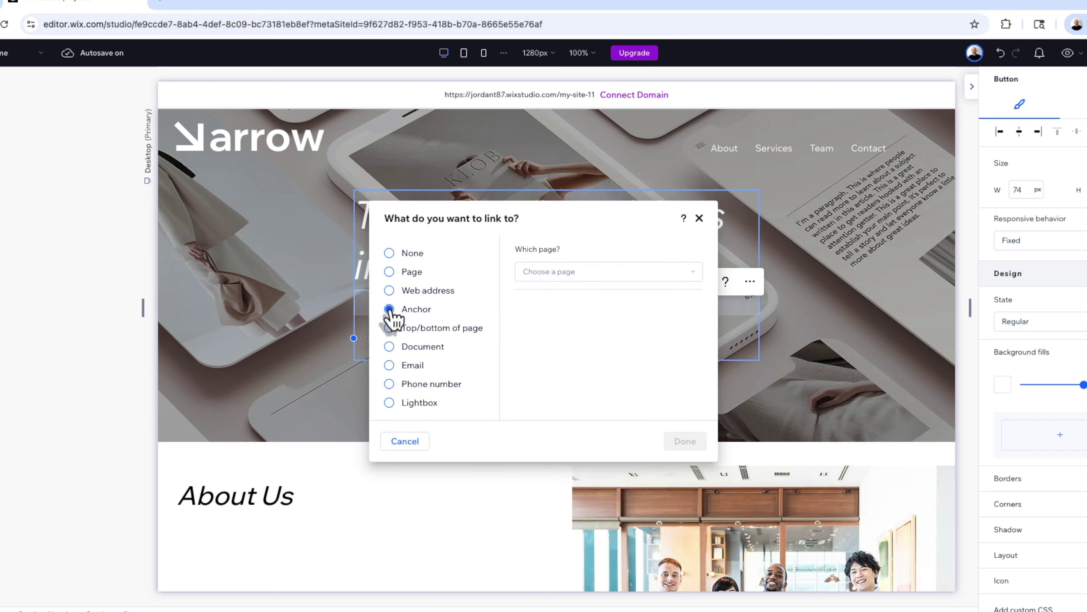
click(535, 277)
click(541, 330)
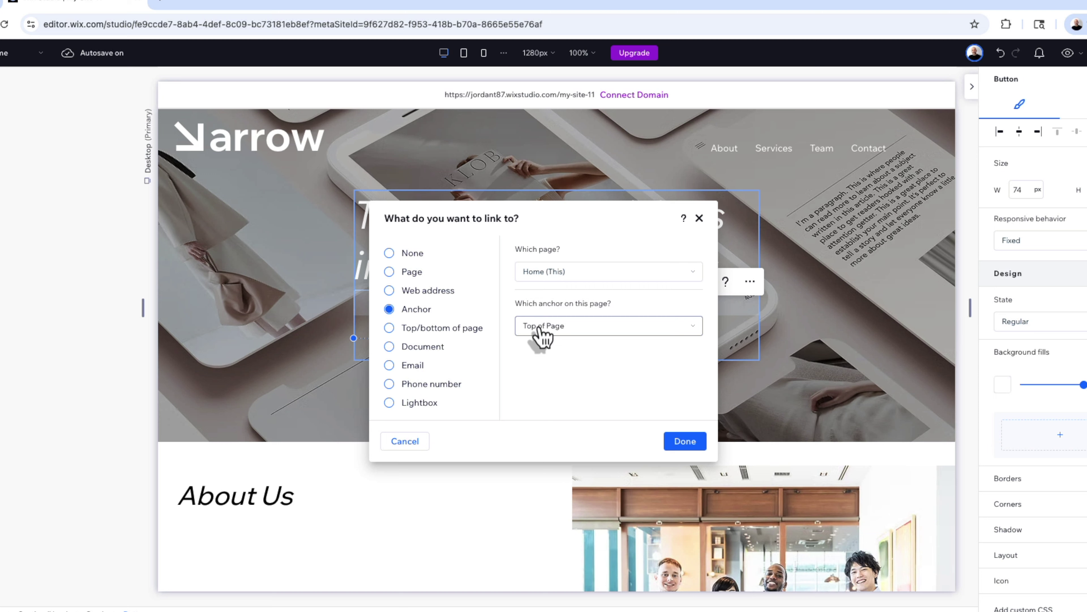
click(541, 330)
click(540, 396)
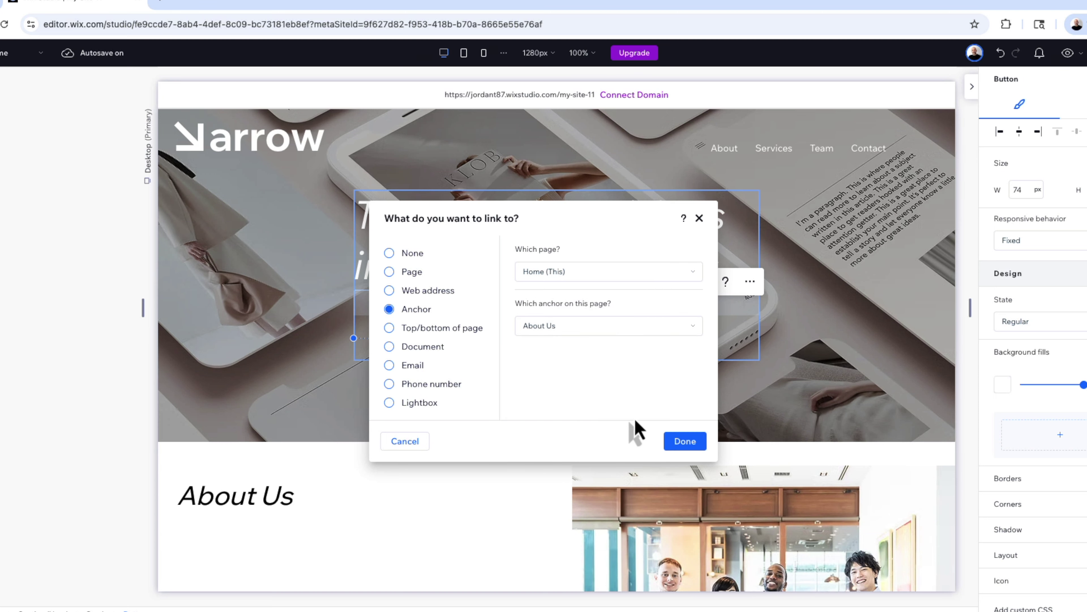
click(685, 441)
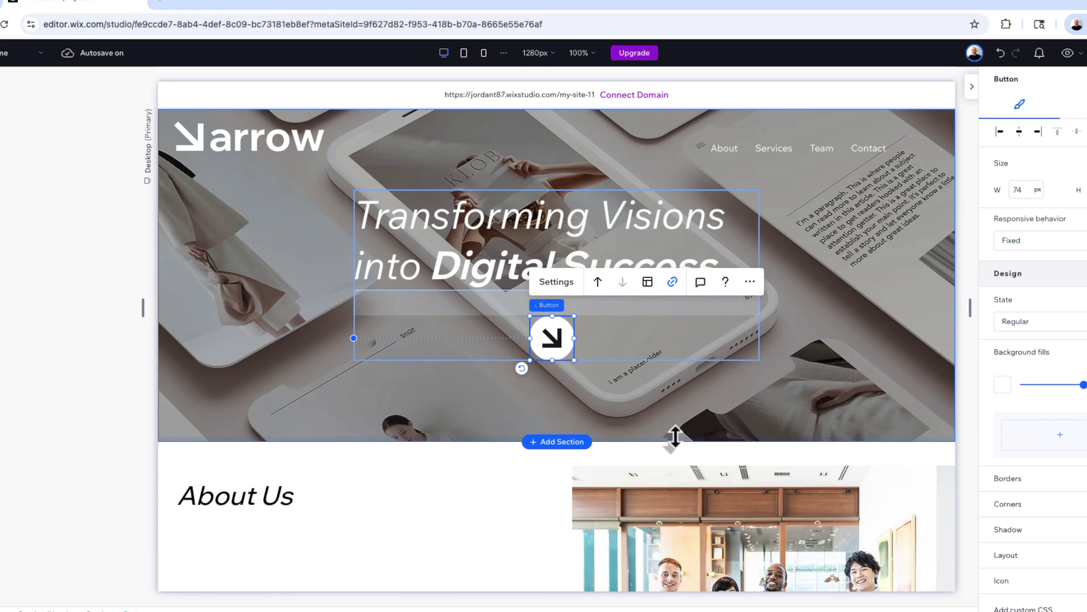
Preview the site and test the hero section's arrow button link.
click(1068, 52)
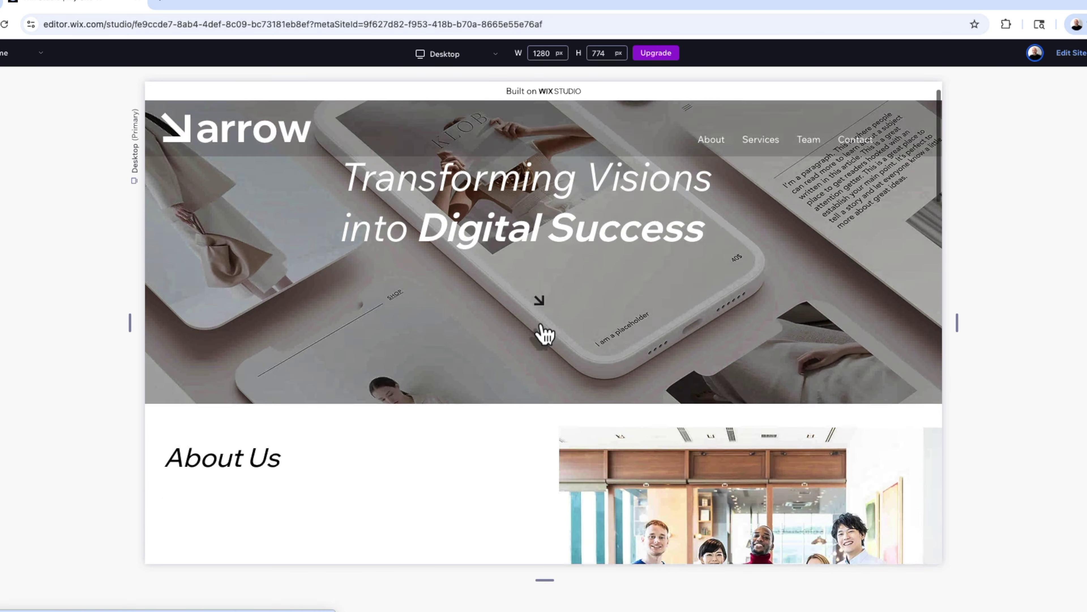
click(544, 335)
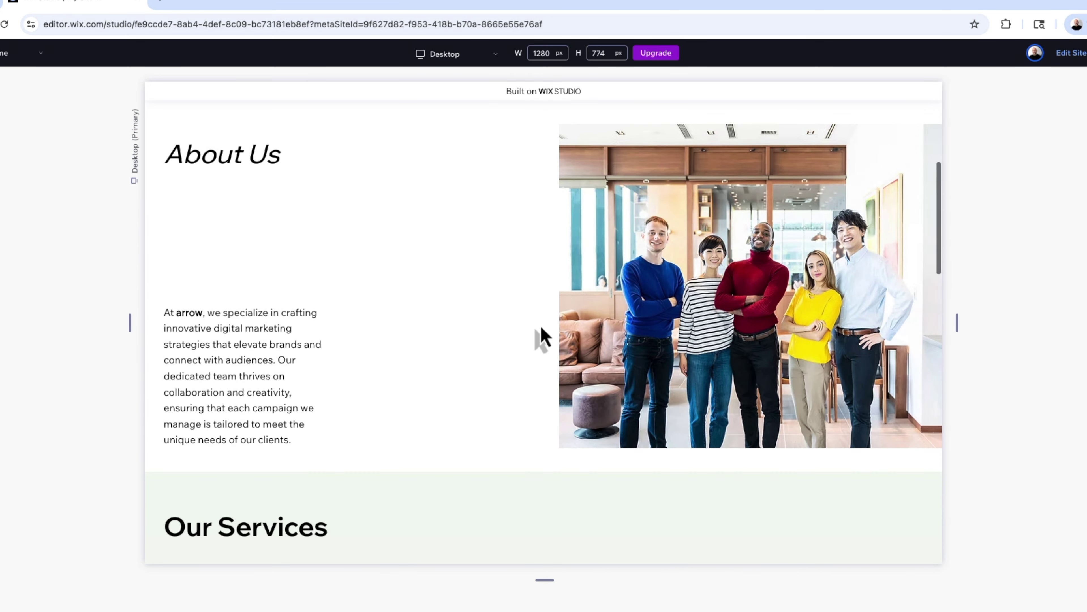